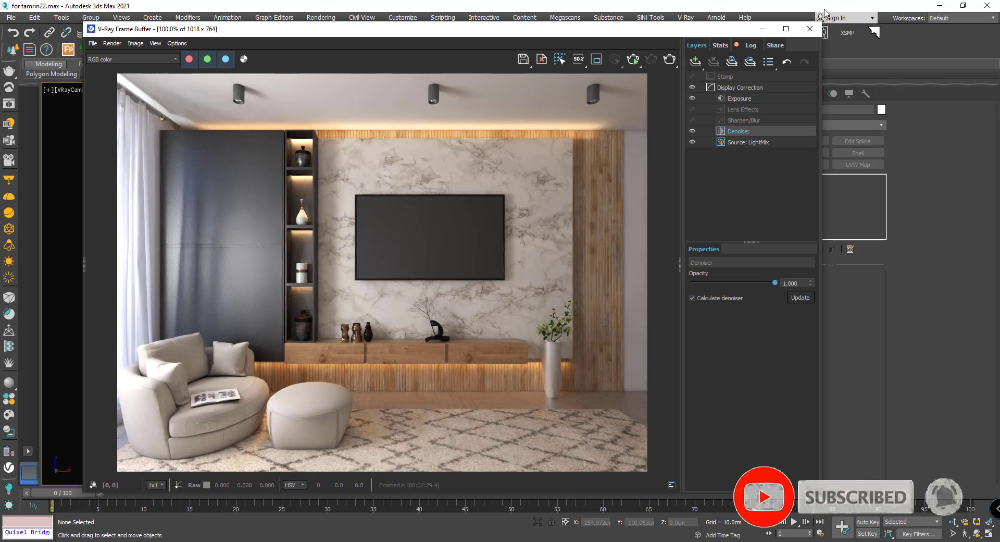
Close the render window and switch the viewport to Clay shading
click(808, 29)
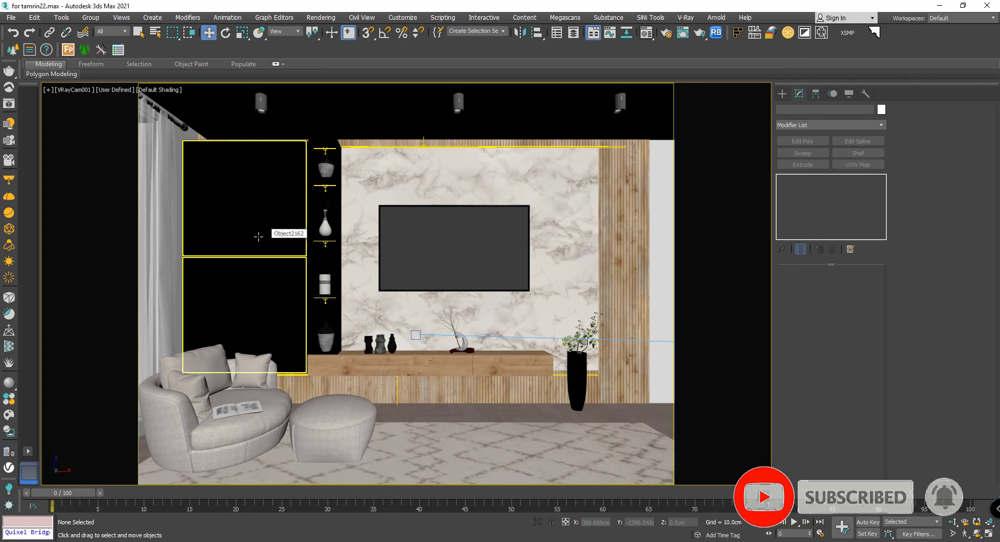
click(165, 90)
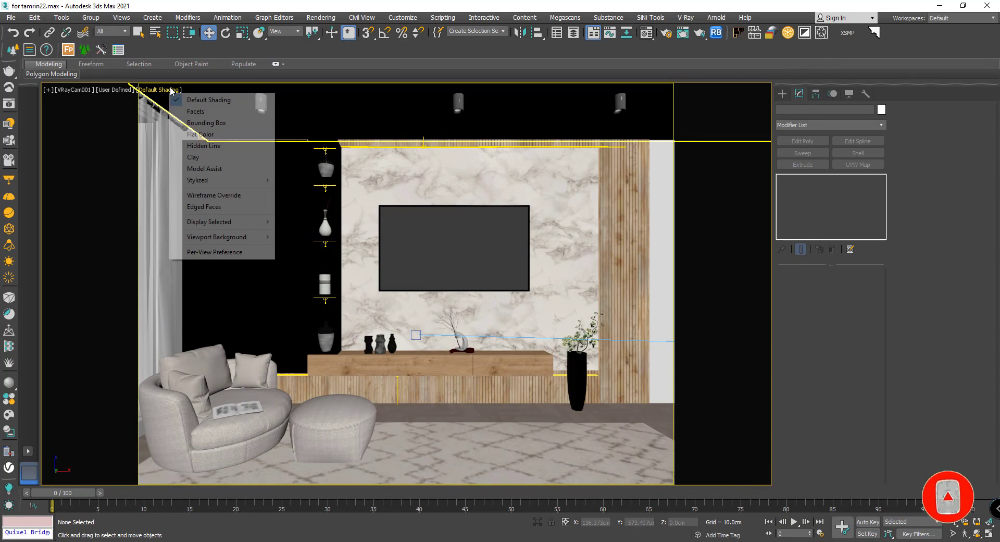
click(211, 157)
Turn on Edged Faces and delete both dark panels left of the shelves
click(252, 227)
key(F4)
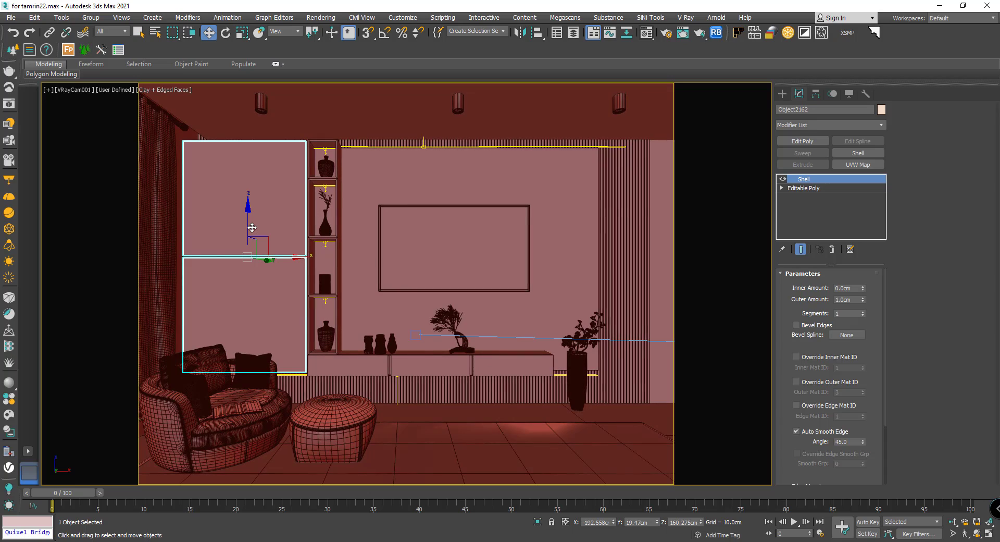
click(263, 260)
click(263, 255)
key(Delete)
Switch to a free Perspective view, restore textured shading, and inspect the plant models
key(p)
mouse_move(265, 266)
alt+middle_down()
mouse_move(436, 291)
mouse_move(326, 319)
mouse_move(345, 322)
mouse_move(252, 126)
alt+middle_up()
click(182, 94)
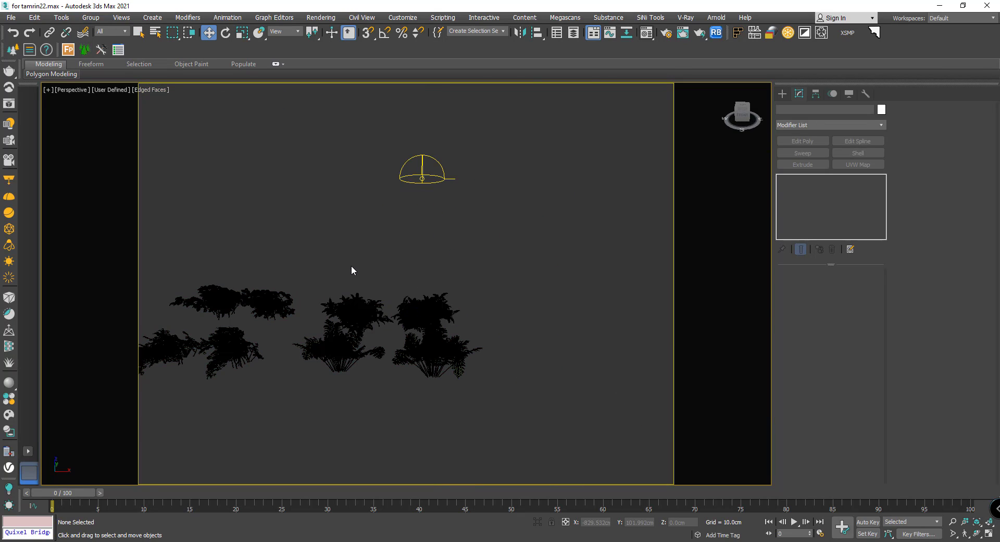
click(351, 298)
alt+middle_drag(351, 298, 383, 296)
click(577, 216)
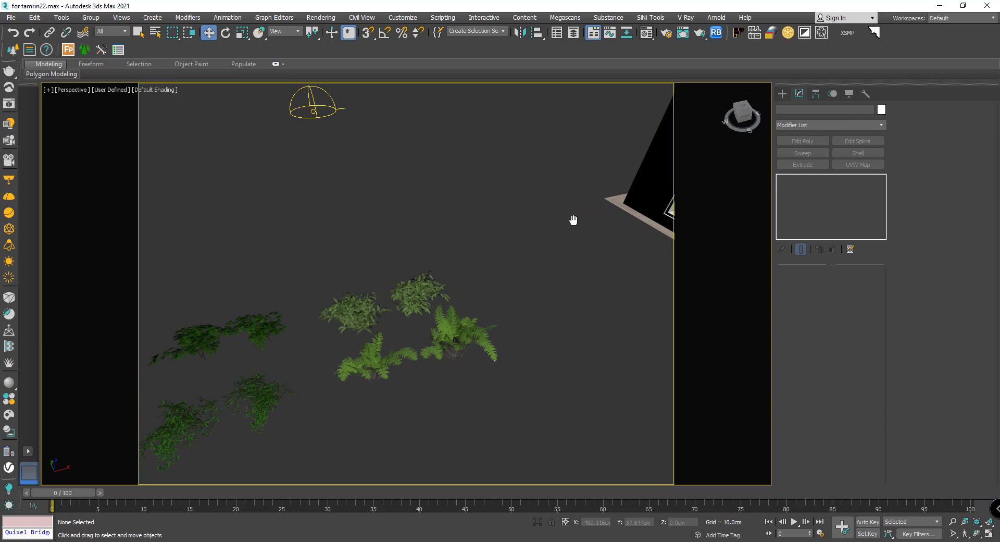
mouse_move(572, 219)
alt+middle_down()
mouse_move(438, 230)
mouse_move(430, 219)
mouse_move(495, 285)
mouse_move(564, 236)
alt+middle_up()
Draw a flat Box panel on the wood-slat wall beside the shelves
scroll(496, 285, up, 5)
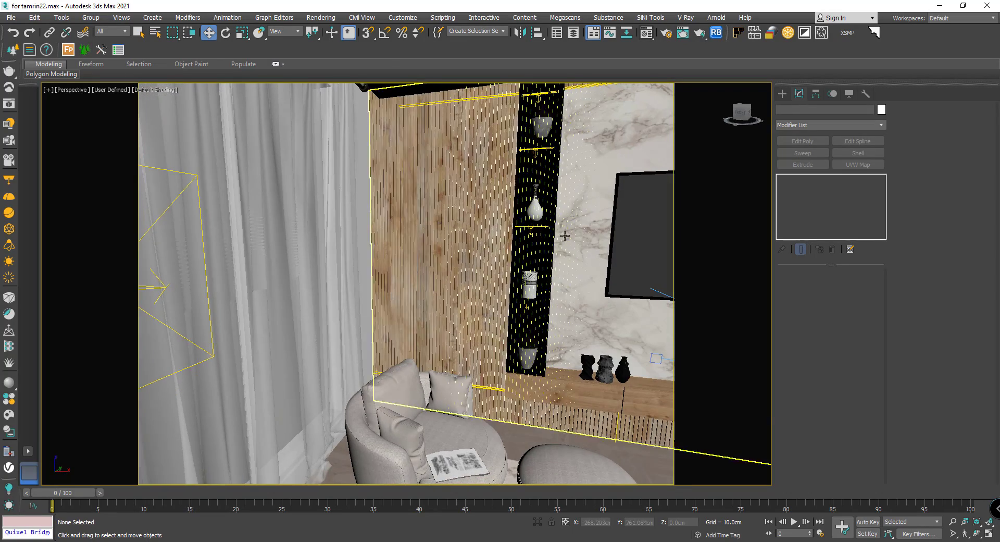
click(782, 93)
click(808, 156)
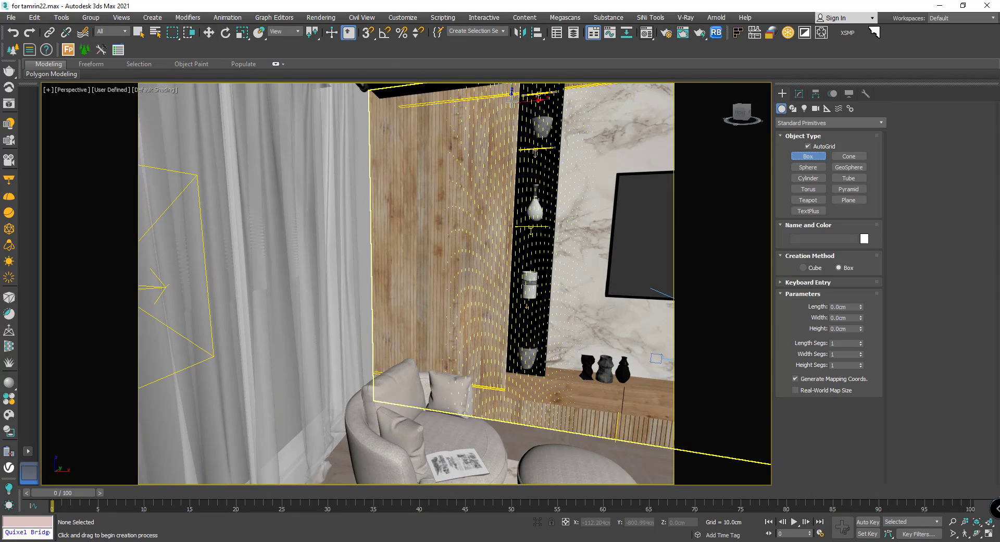
drag(499, 99, 425, 232)
right_click(426, 232)
drag(404, 119, 494, 365)
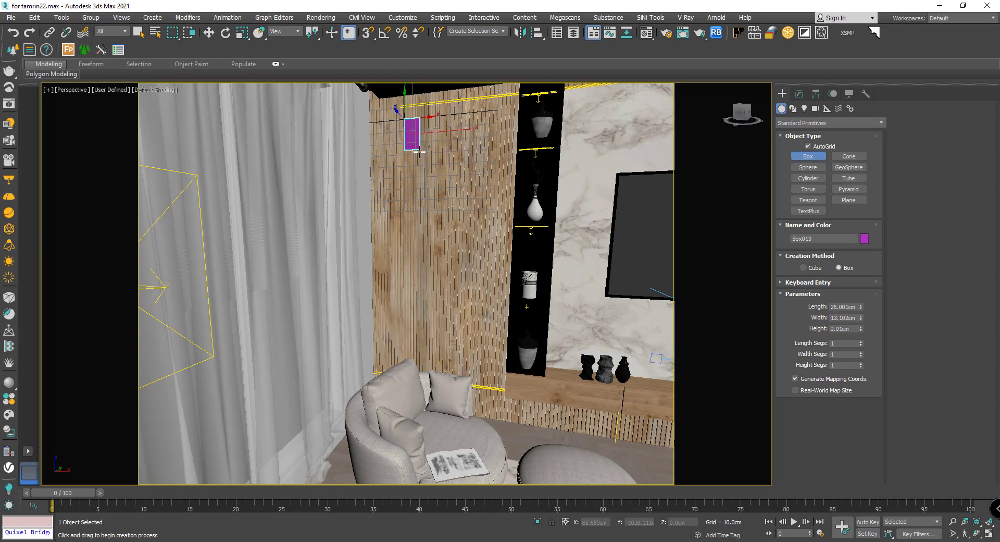
click(492, 360)
Set the panel's length to 210 cm and move it higher and slightly right
click(799, 93)
scroll(452, 248, down, 1)
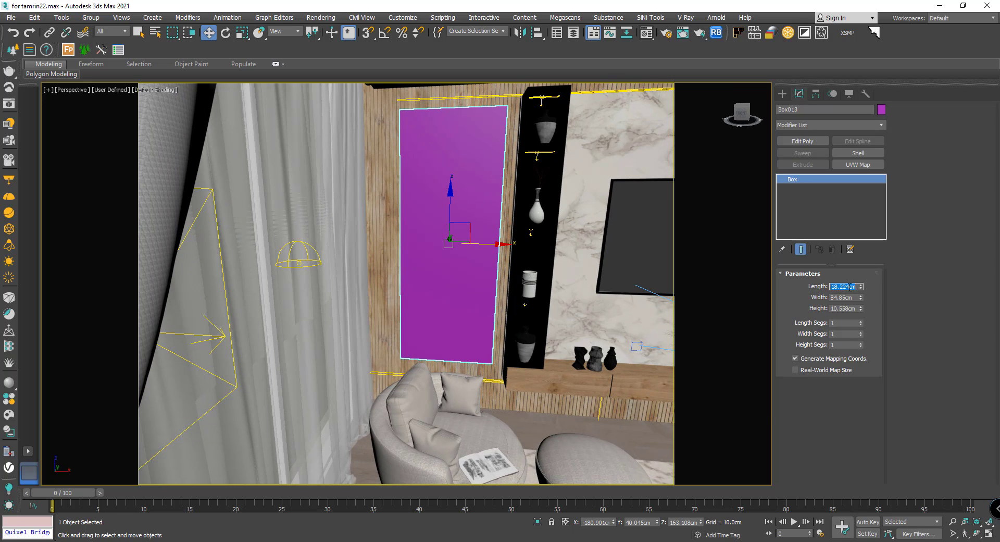
text(0)
key(Return)
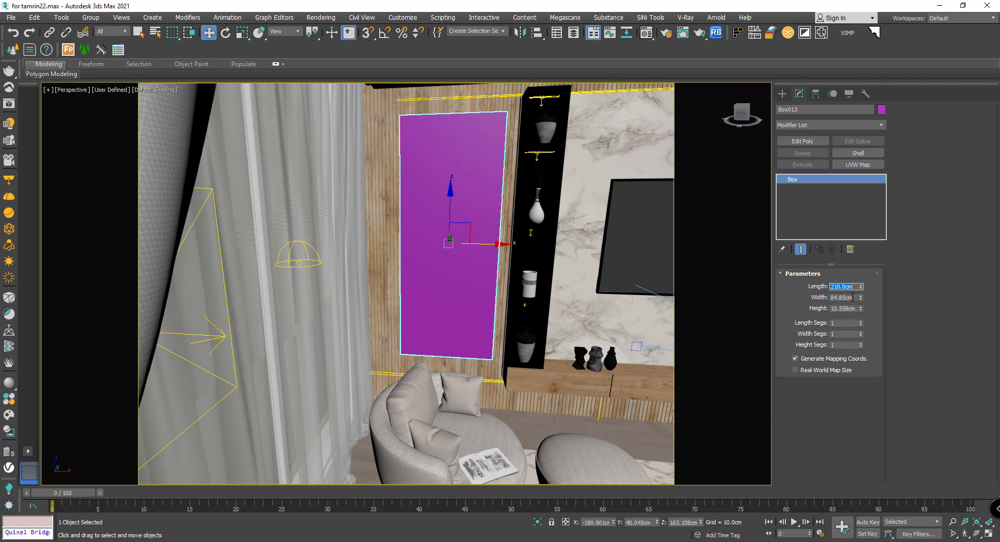
alt+middle_drag(469, 173, 476, 203)
drag(451, 209, 451, 195)
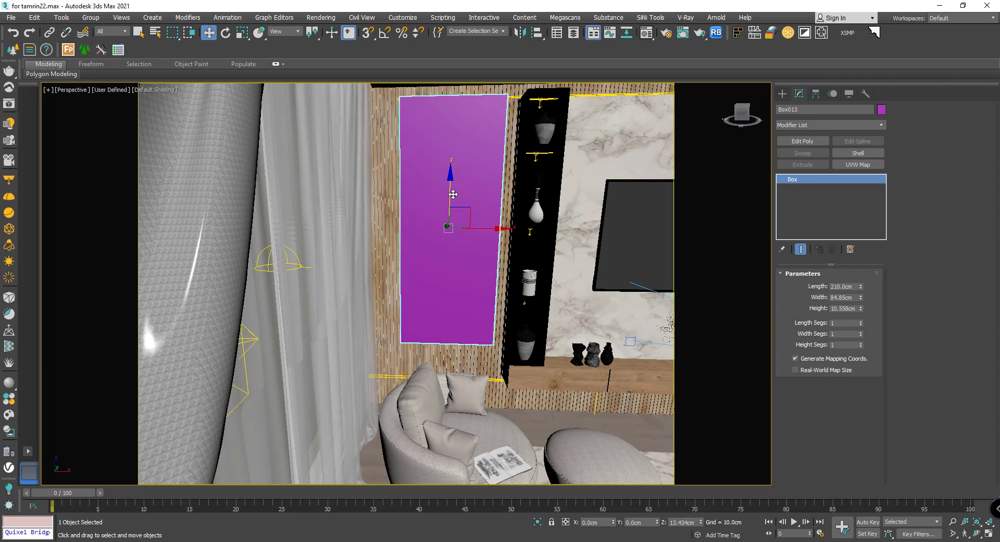
drag(493, 230, 500, 235)
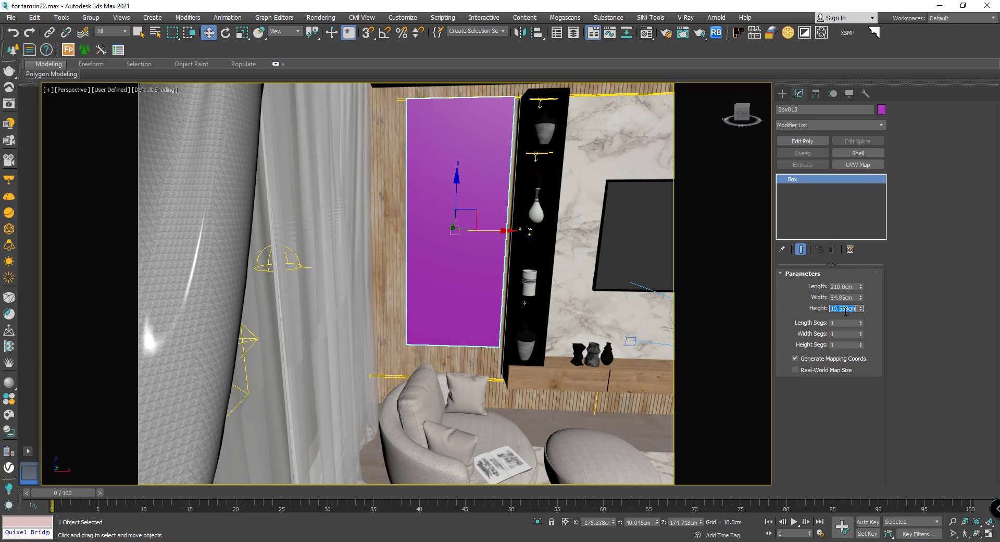
Add Edit Poly and drag the panel's left-edge vertices outward to widen it
click(802, 141)
key(1)
alt+middle_drag(430, 264, 546, 320)
drag(517, 345, 480, 330)
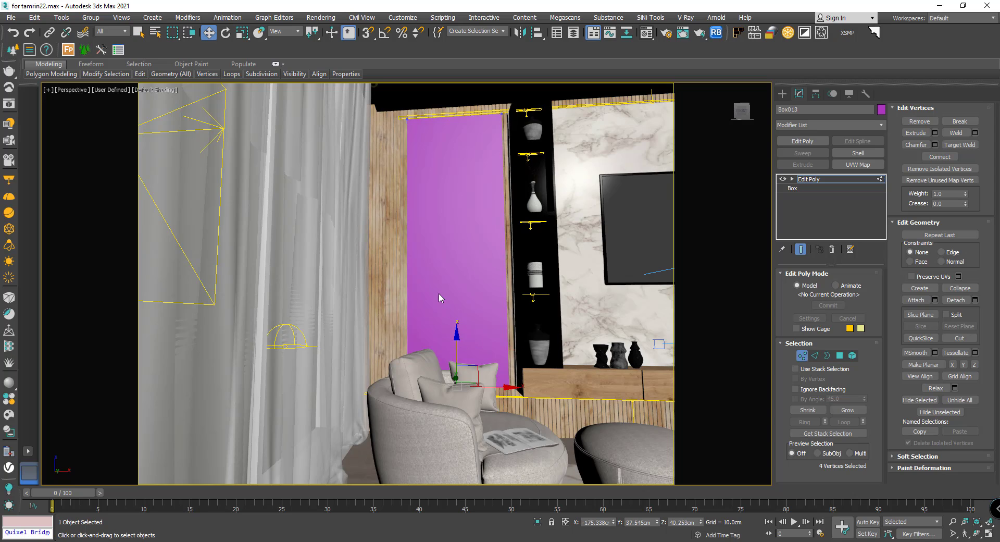
alt+middle_drag(438, 293, 431, 119)
drag(390, 144, 417, 427)
drag(438, 286, 412, 286)
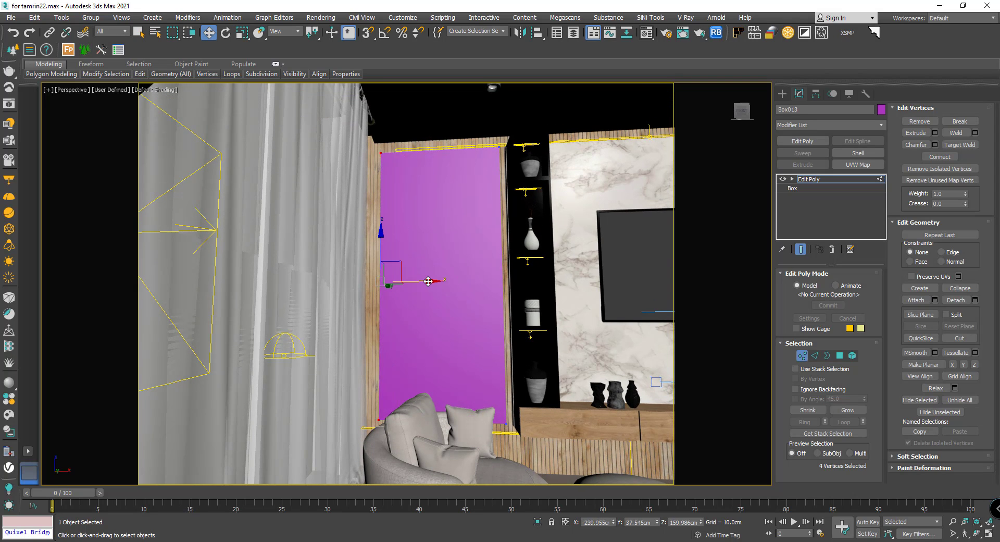
key(1)
drag(495, 265, 490, 265)
alt+middle_drag(489, 265, 458, 258)
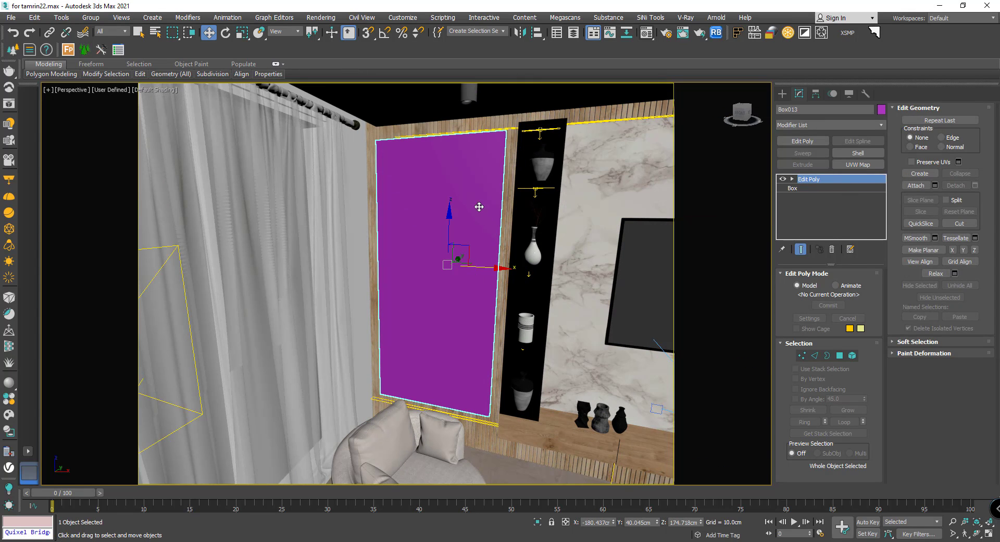
Inset the panel's front polygon to form a border frame
key(4)
click(458, 212)
key(z)
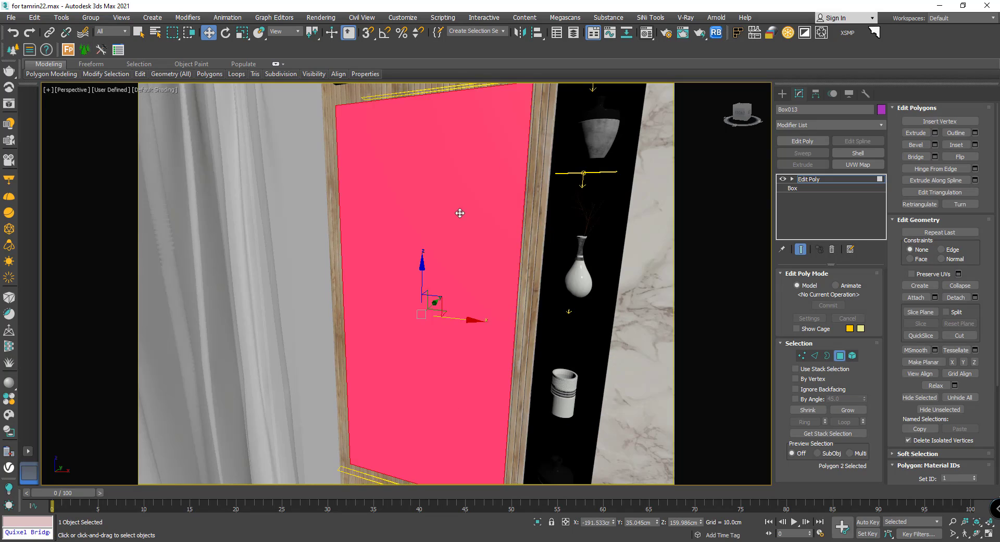
right_click(456, 209)
click(364, 264)
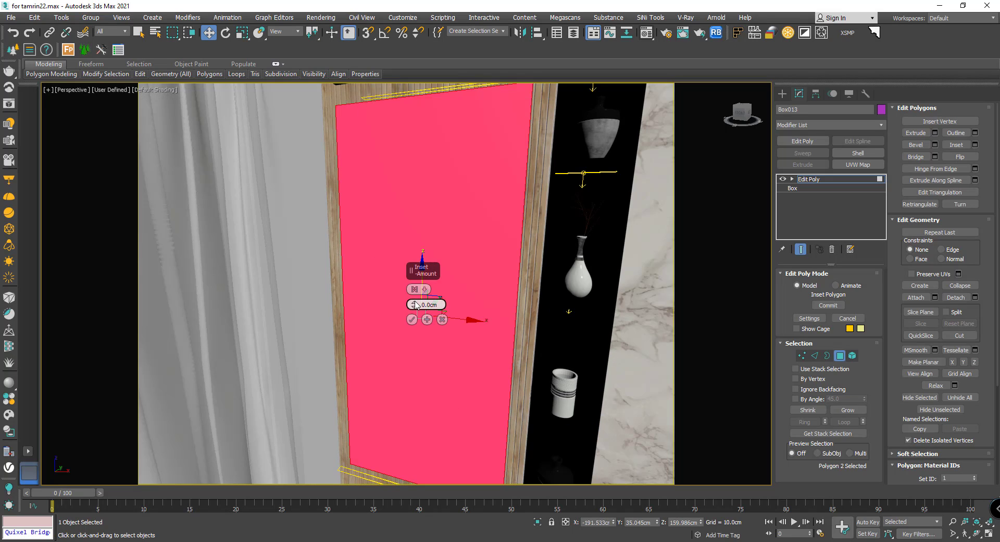
drag(414, 306, 409, 294)
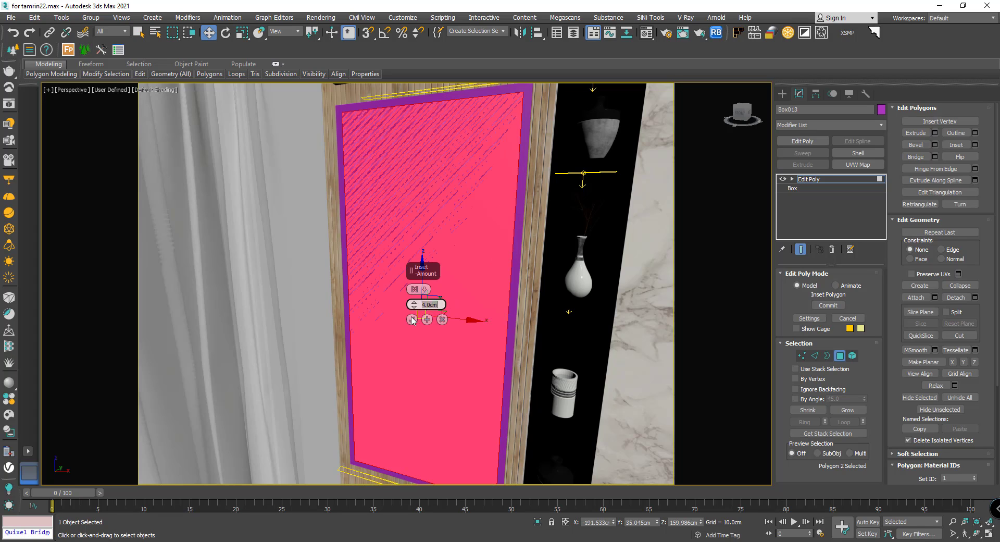
click(411, 318)
Extrude the inset centre face inward about 3 cm to recess it
right_click(412, 264)
click(315, 288)
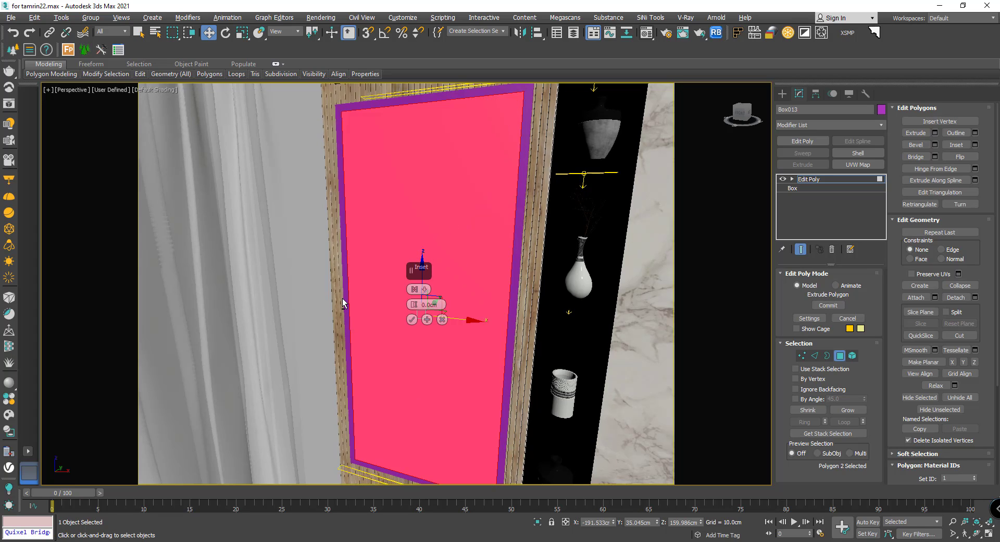
scroll(402, 308, up, 4)
drag(415, 304, 415, 309)
click(412, 319)
scroll(411, 318, down, 5)
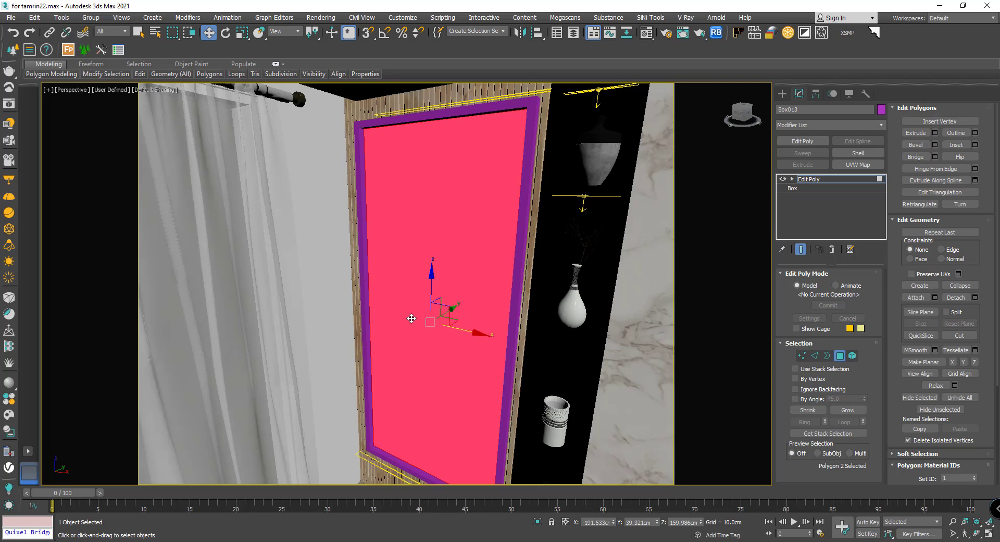
alt+middle_drag(412, 318, 496, 267)
Detach the recessed inner polygon as its own object, not a copy, and isolate it
click(975, 297)
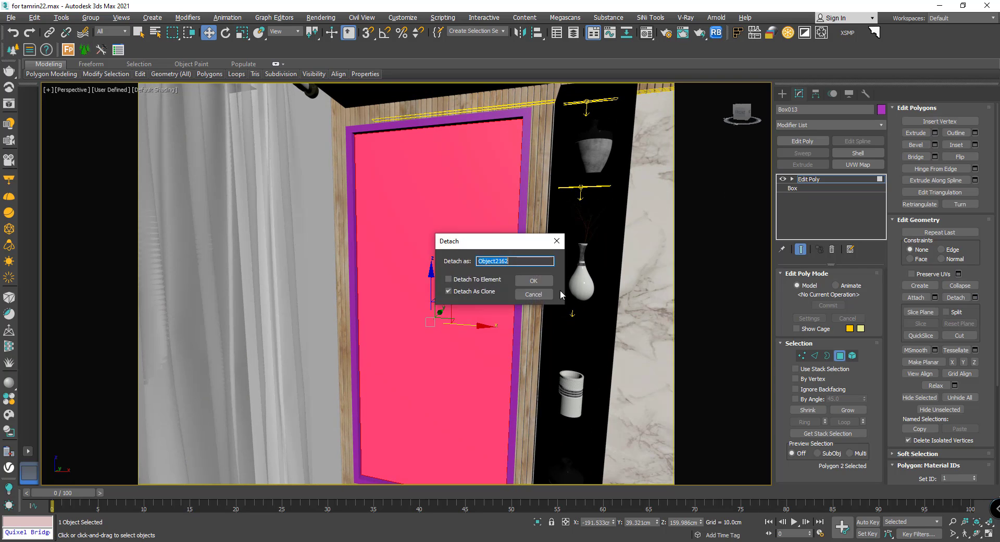
click(447, 292)
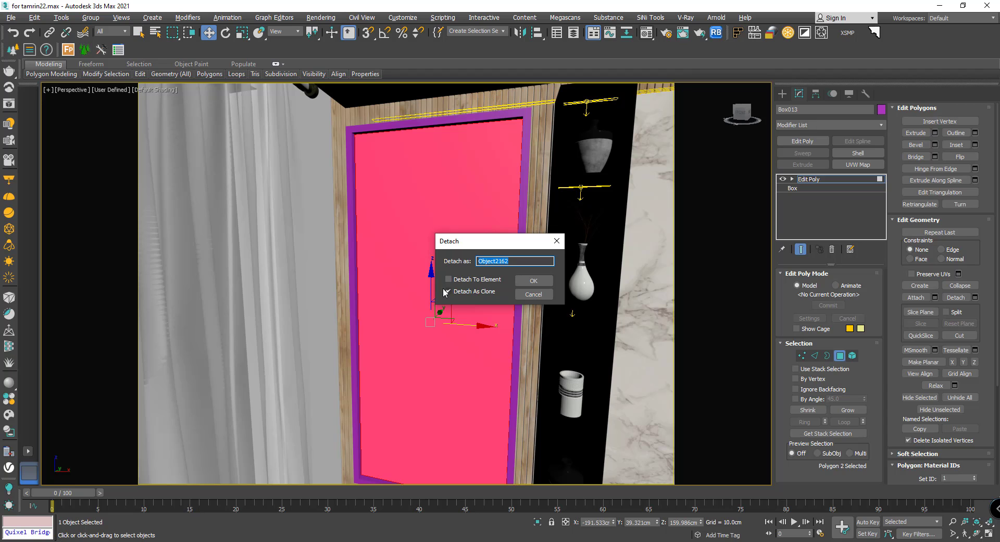
click(533, 280)
key(5)
key(alt+q)
key(alt+q)
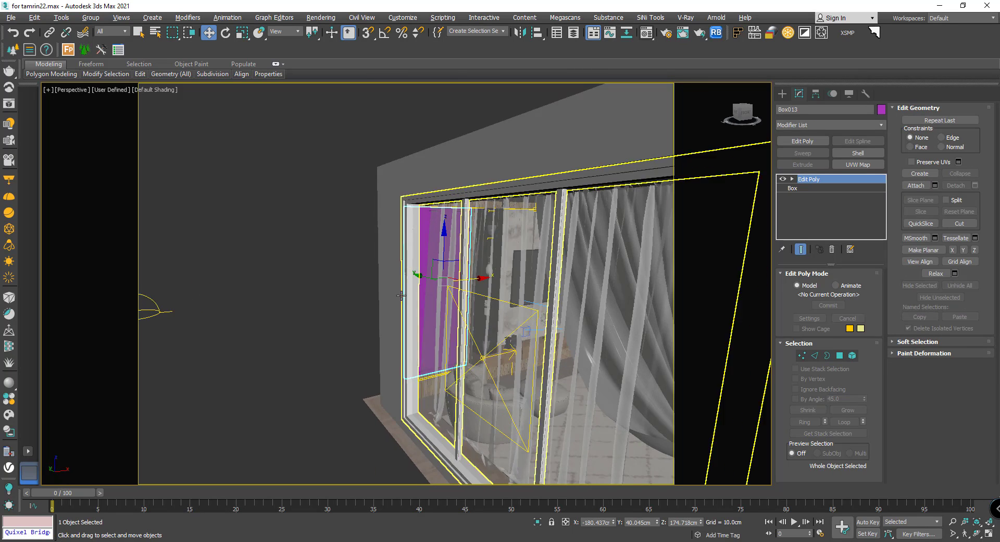
scroll(503, 250, up, 3)
scroll(503, 250, down, 2)
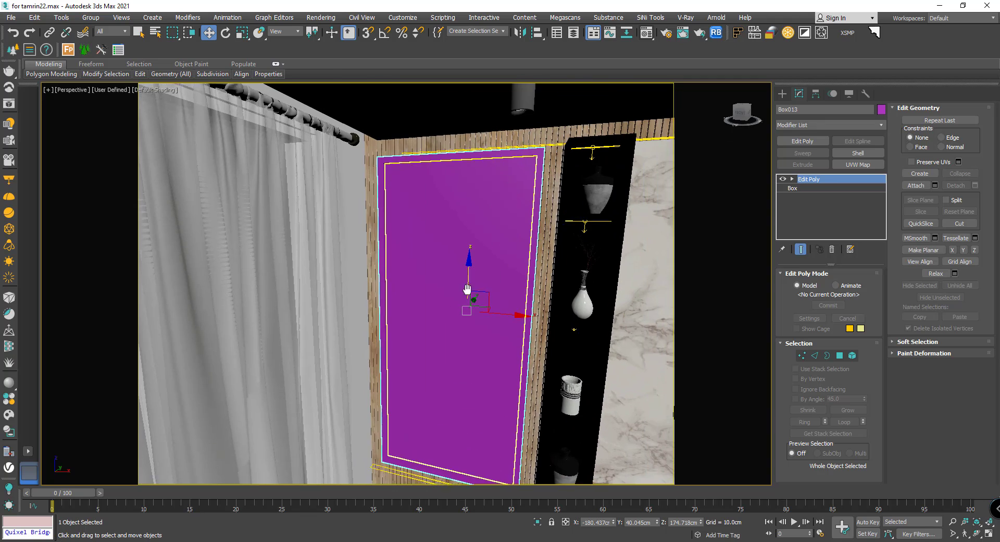
Assign a plain light VRayMtl to the detached inner panel Object2162
key(m)
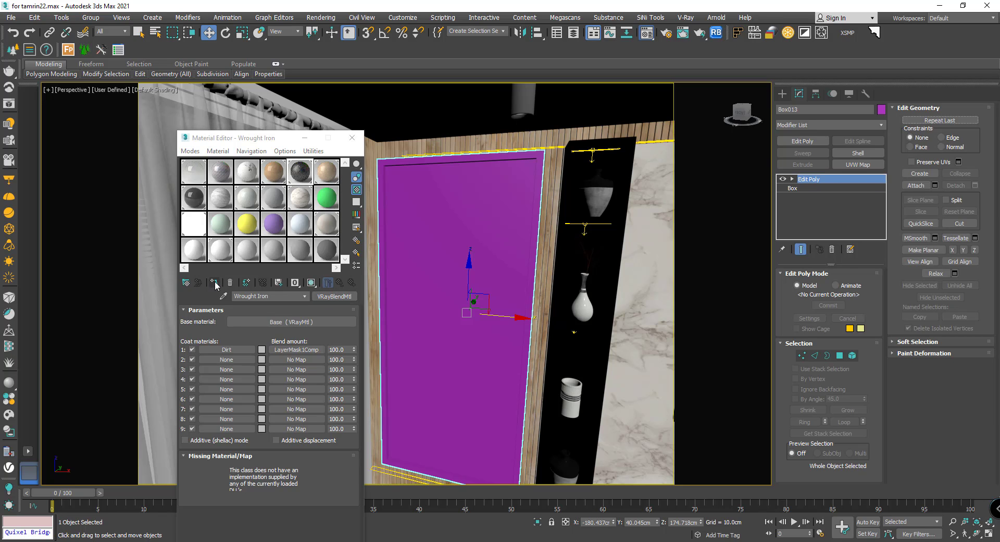
key(ctrl+z)
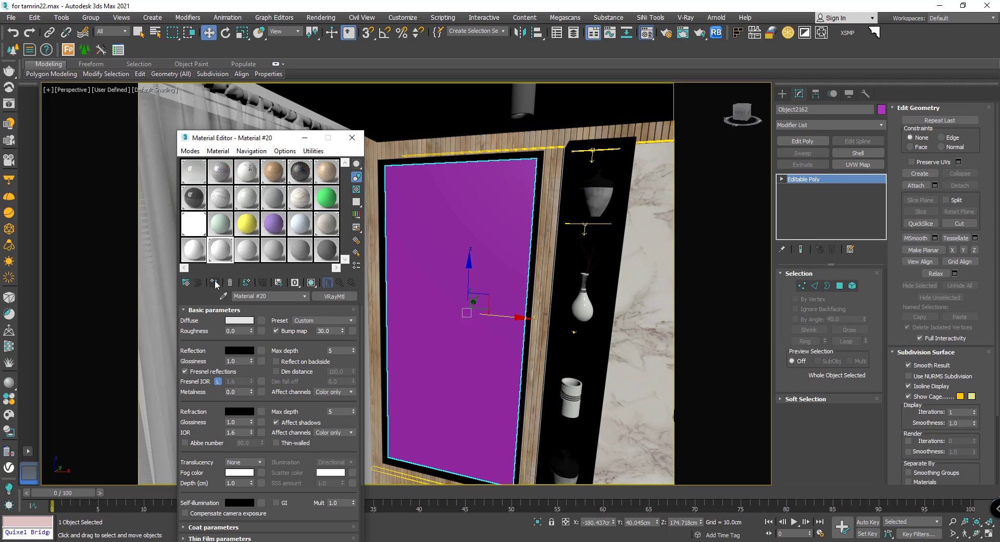
click(214, 282)
click(346, 141)
scroll(402, 227, down, 3)
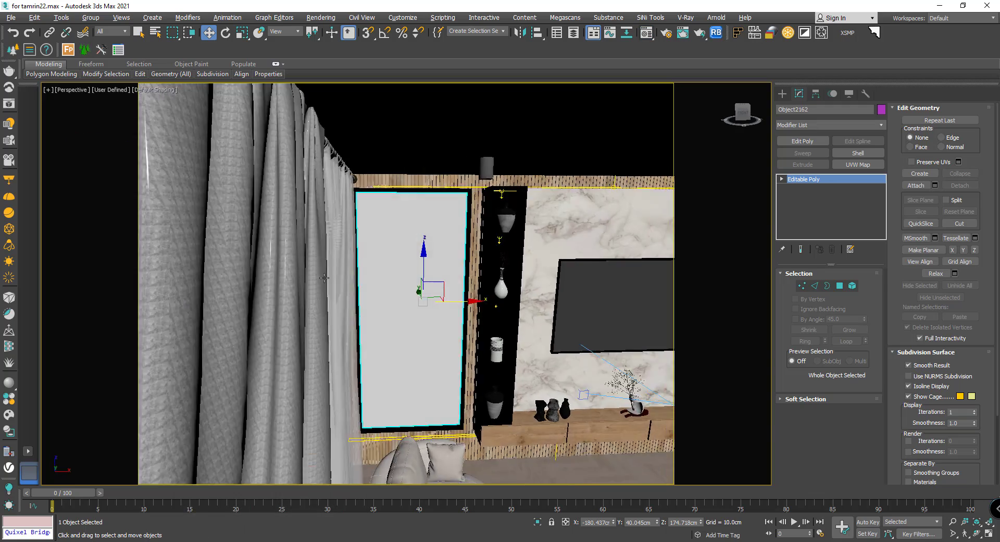
alt+middle_drag(402, 228, 342, 320)
Create a ChaosScatter object from the Chaos category beside the house
click(783, 94)
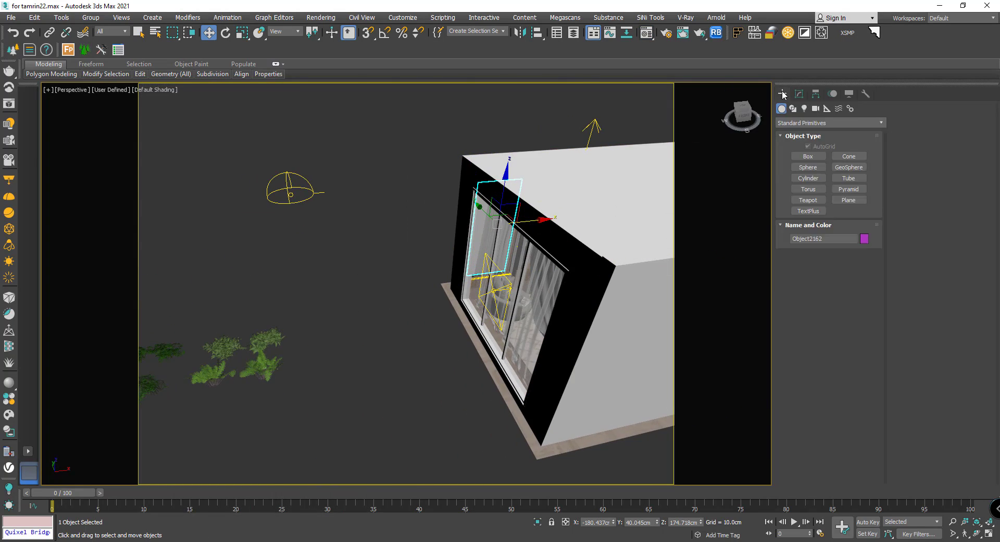
click(808, 125)
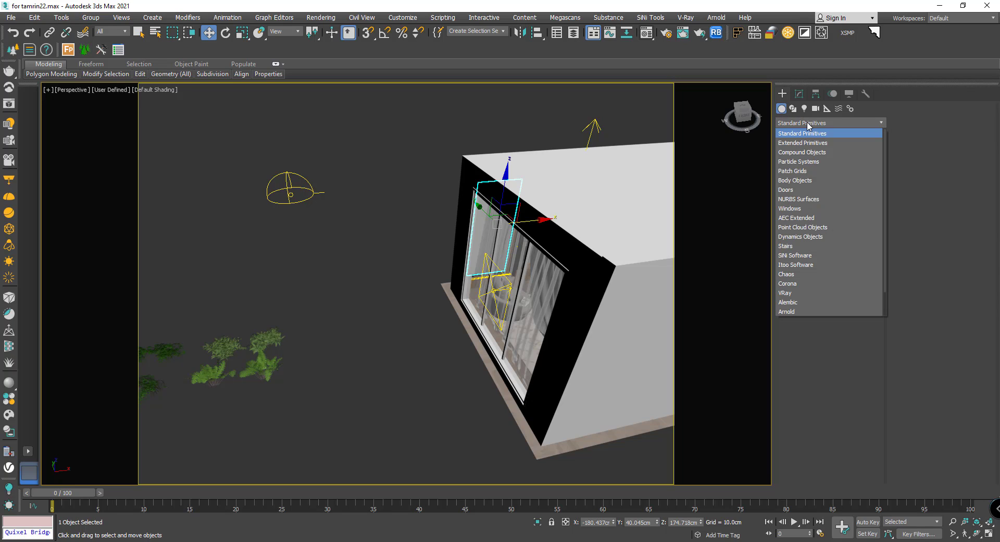
click(792, 276)
click(819, 159)
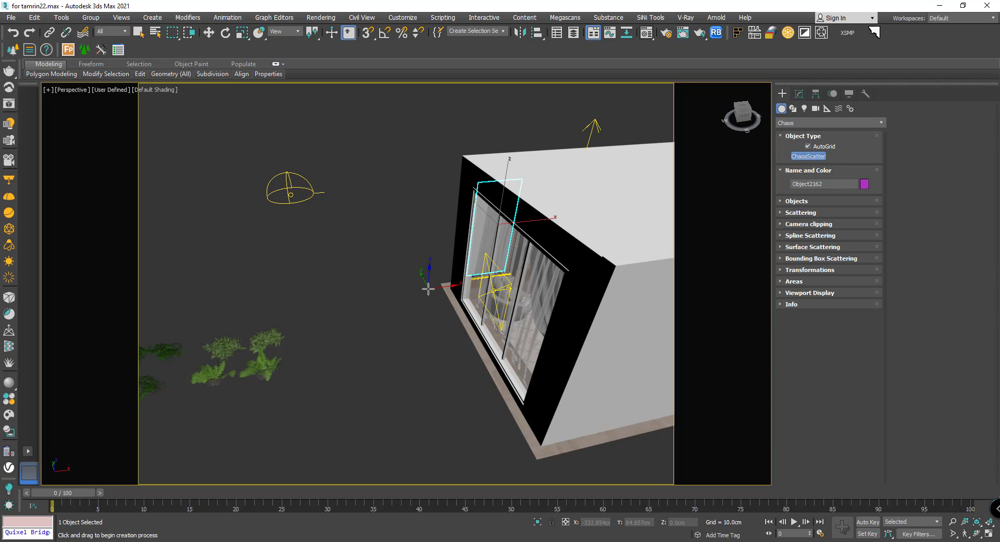
drag(414, 296, 417, 316)
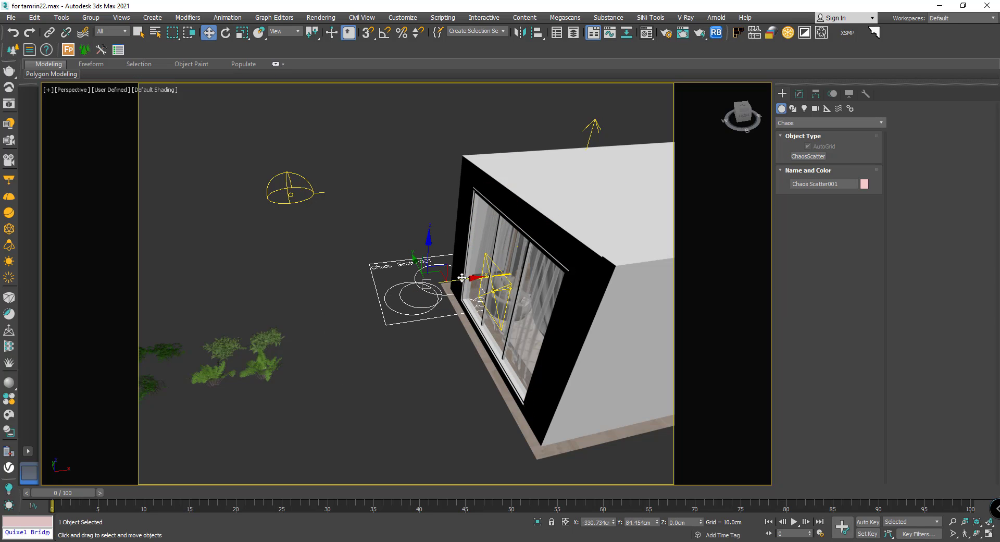
key(w)
Review Chaos Scatter001's settings in the Modify panel and orbit to face the wall panel
click(798, 94)
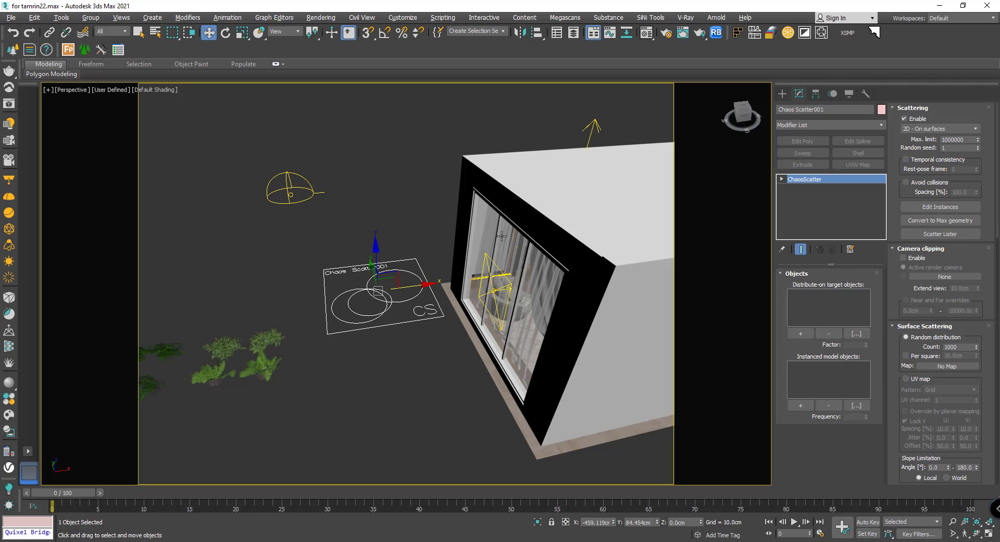
scroll(743, 283, up, 5)
scroll(449, 208, up, 5)
scroll(335, 168, down, 3)
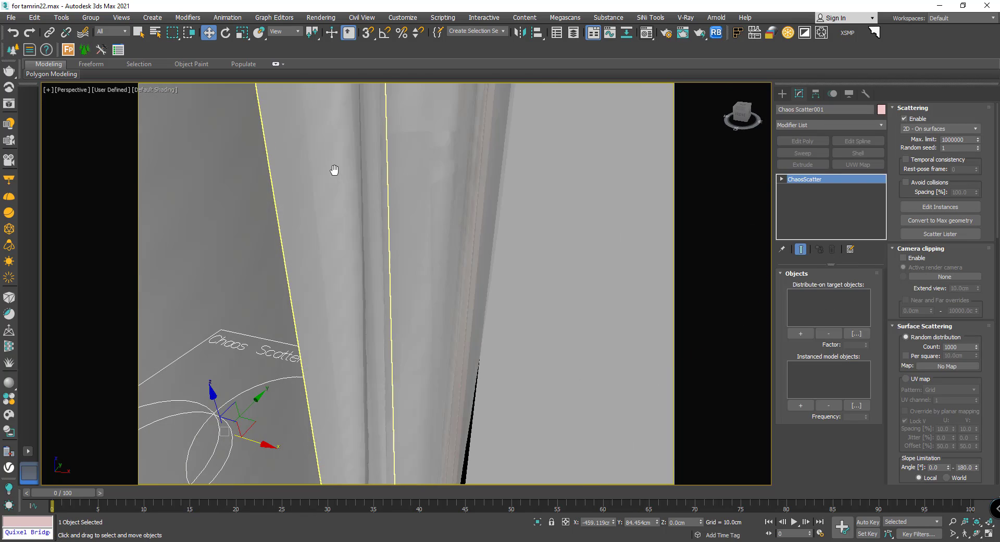
scroll(490, 294, down, 3)
scroll(278, 203, down, 2)
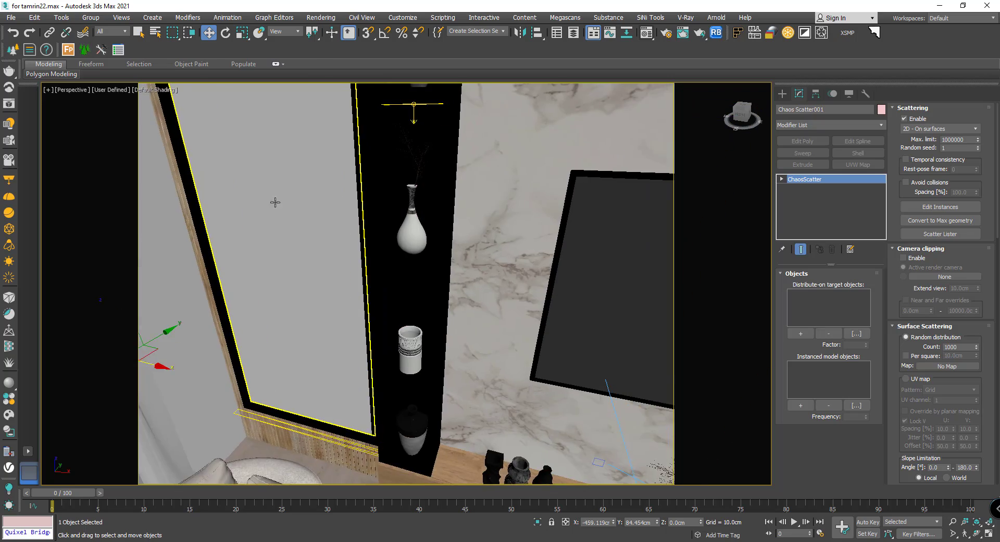
scroll(357, 239, down, 2)
scroll(350, 226, down, 3)
scroll(355, 226, down, 2)
alt+middle_drag(355, 227, 426, 288)
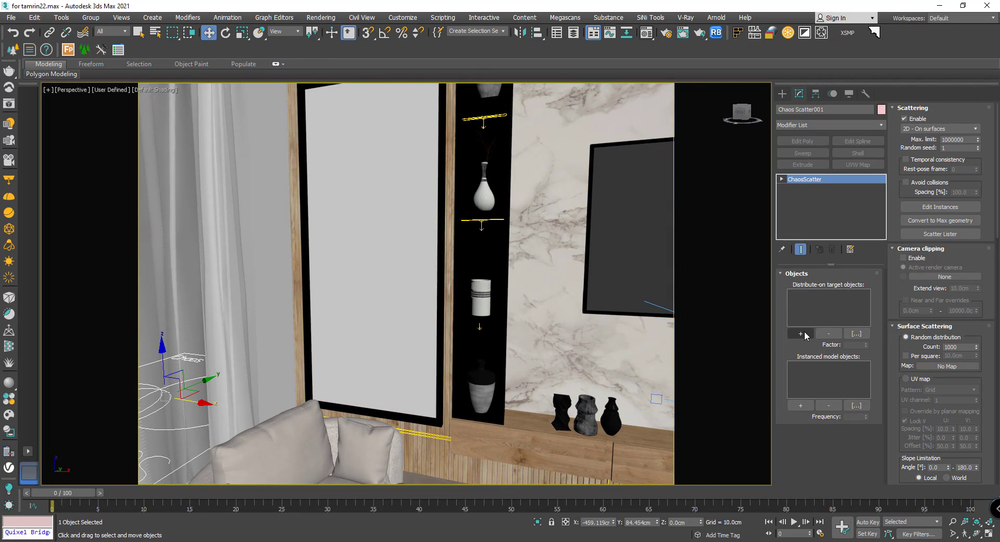
Set wall panel Object2162 as the scatter's Distribute-on surface
click(803, 333)
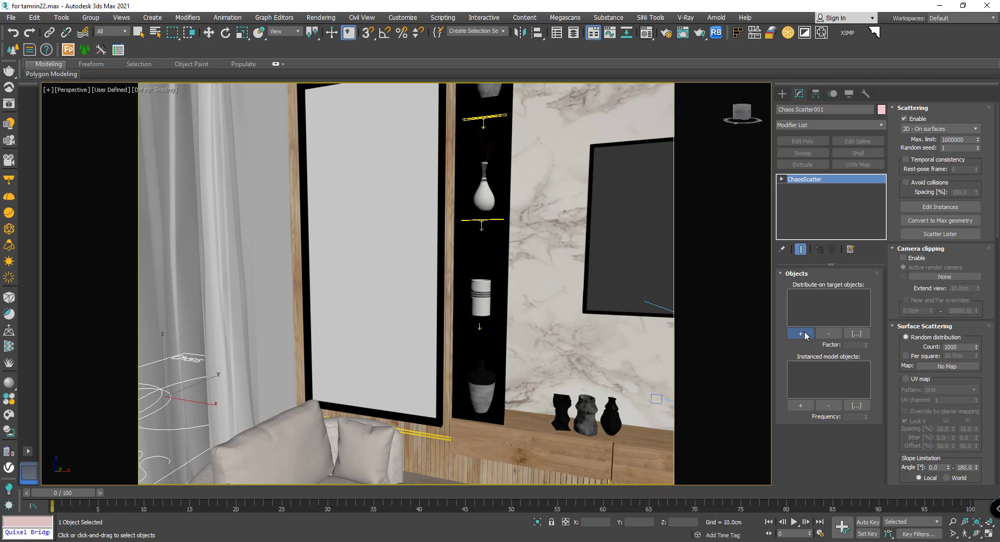
click(399, 236)
alt+middle_drag(380, 243, 415, 257)
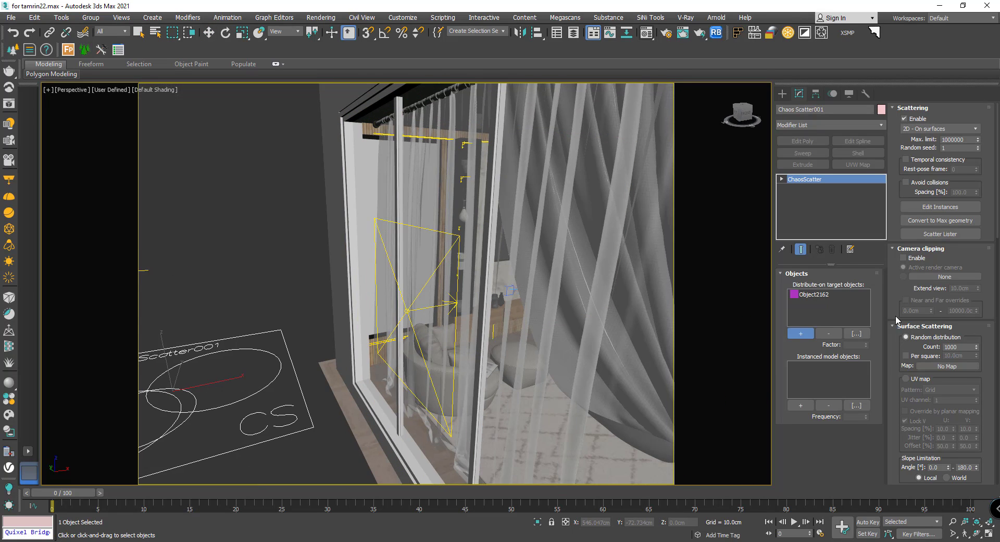
key(z)
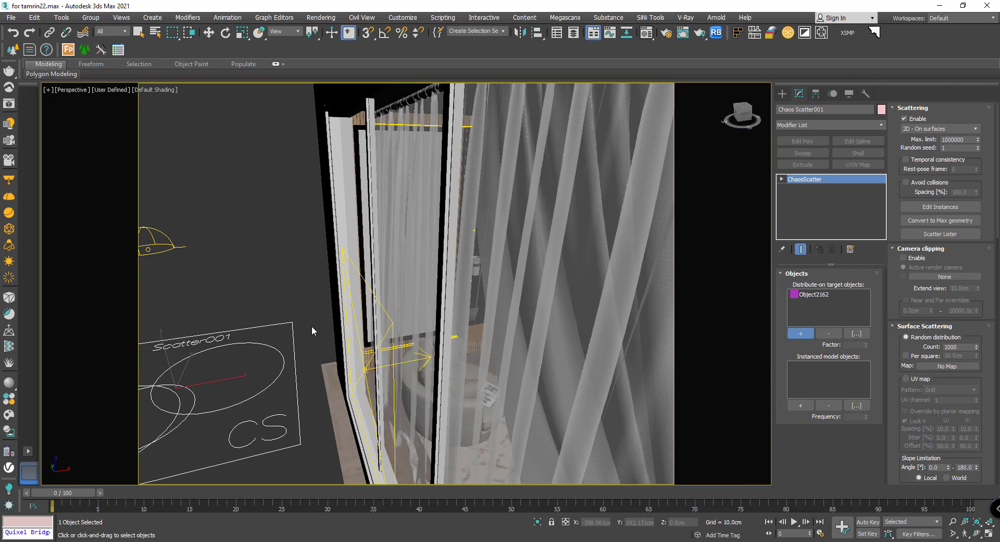
key(w)
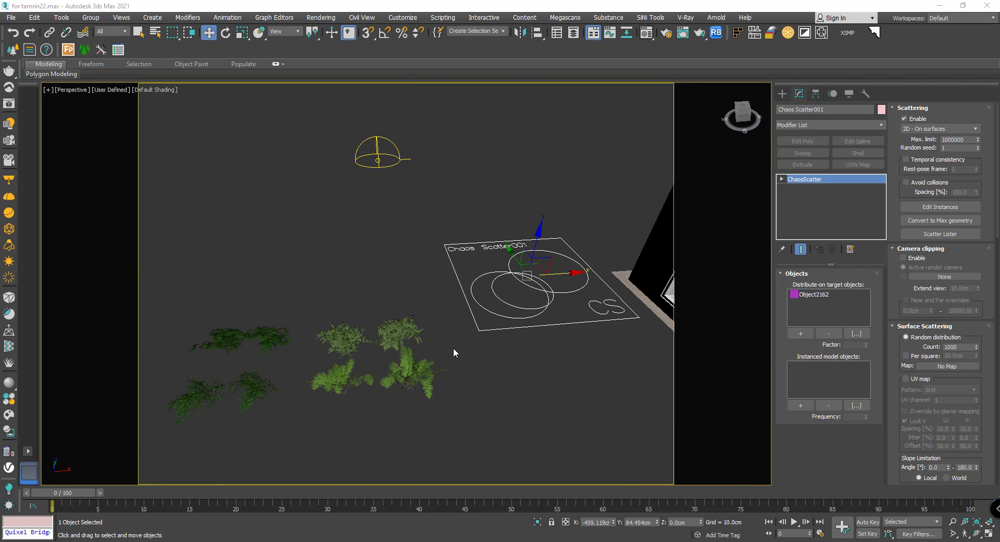
Add the GreenWall bush models, including GreenWall3-2, as scattered instanced models
click(805, 407)
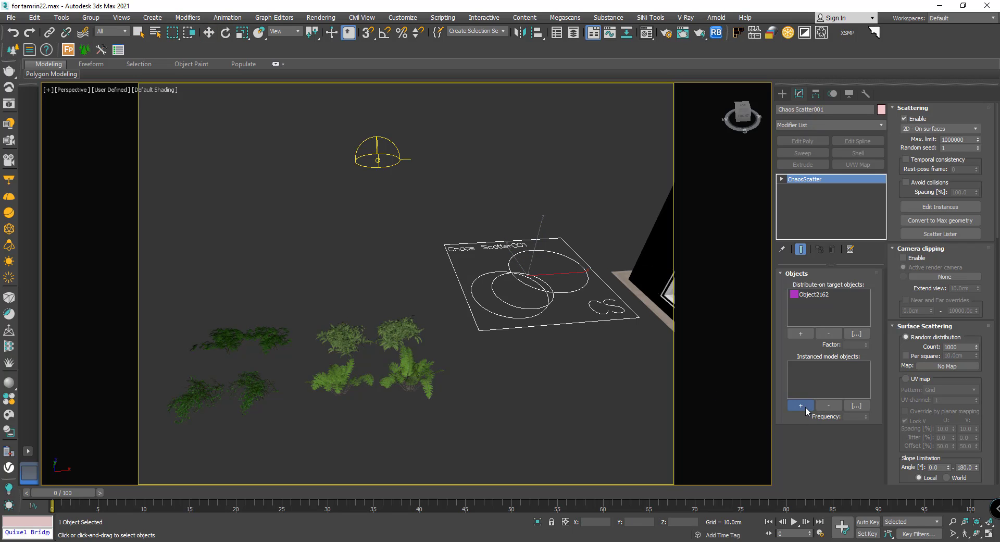
click(399, 330)
click(338, 374)
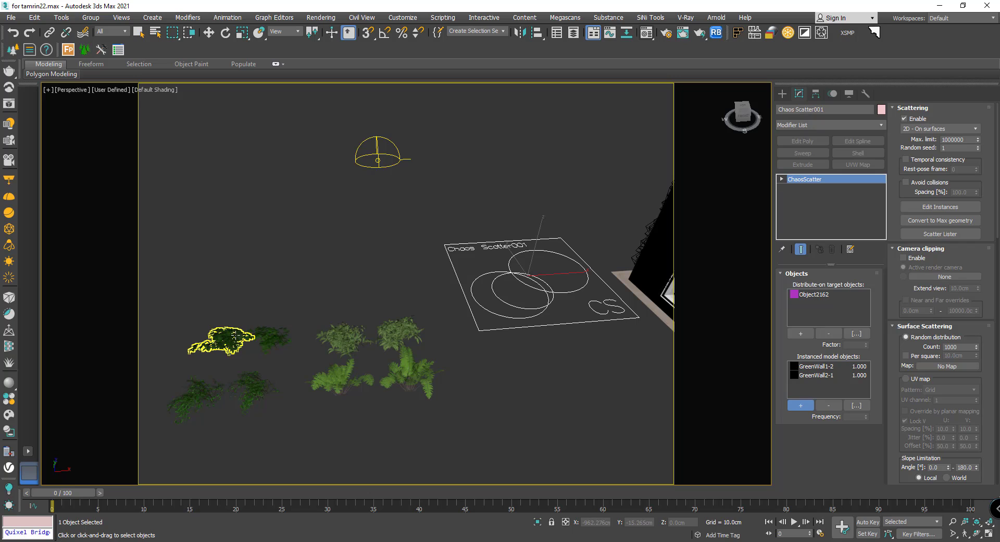
click(235, 336)
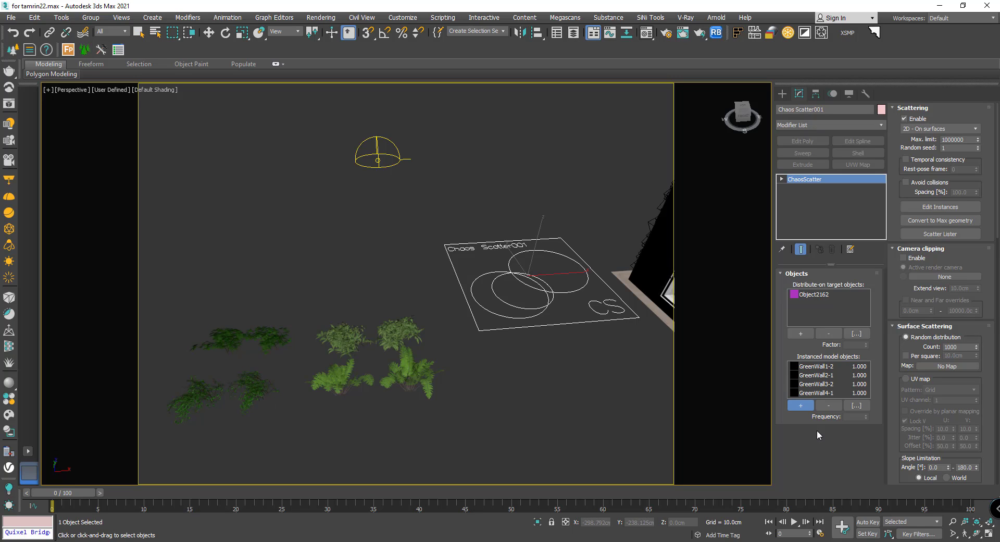
key(w)
mouse_move(616, 408)
alt+middle_down()
mouse_move(444, 354)
mouse_move(465, 467)
alt+middle_up()
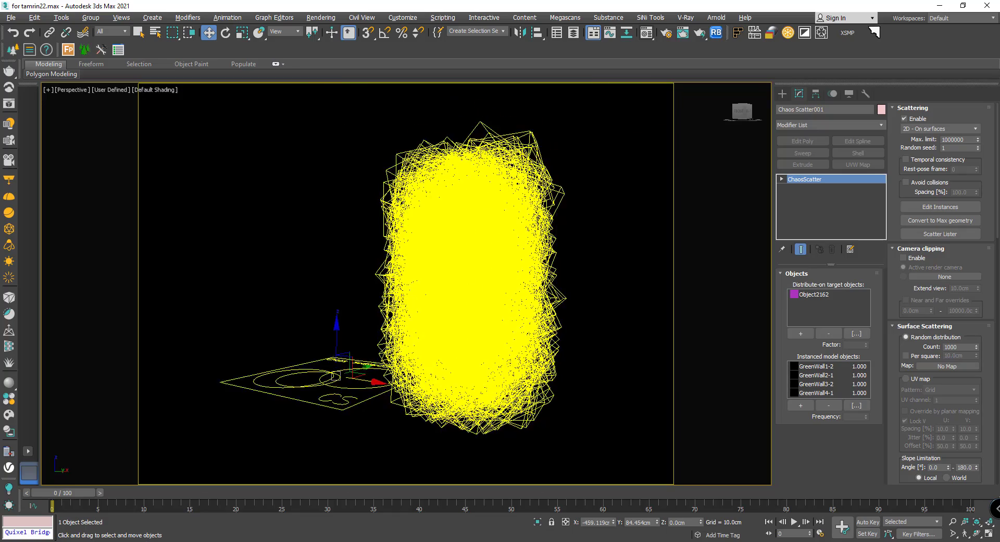
Look through VRayCam001 and set the scatter's Viewport Display Previz type to Full
key(c)
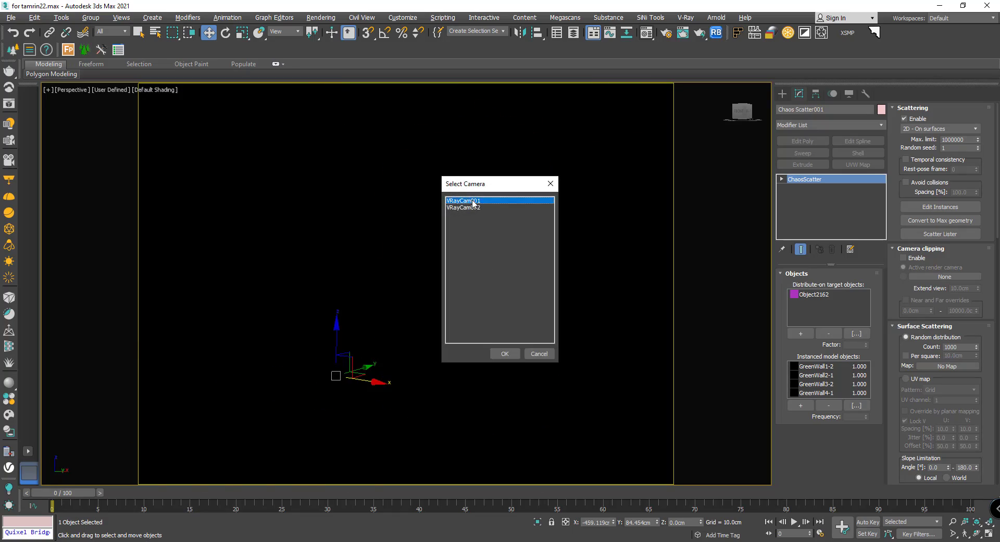
double_click(474, 201)
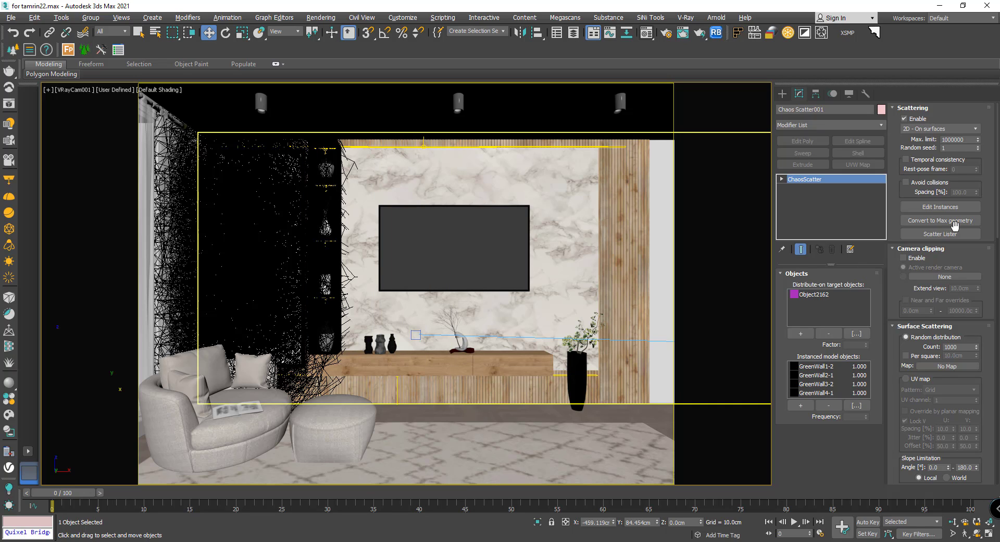
scroll(898, 220, down, 2)
scroll(898, 271, down, 1)
scroll(897, 338, down, 2)
scroll(898, 396, down, 2)
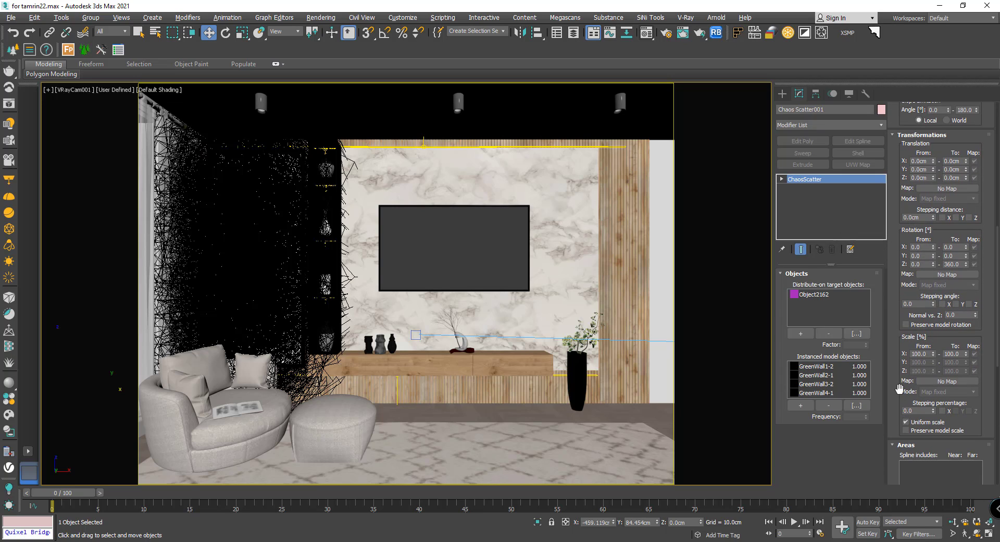
scroll(899, 388, down, 2)
scroll(909, 383, down, 2)
scroll(920, 377, down, 1)
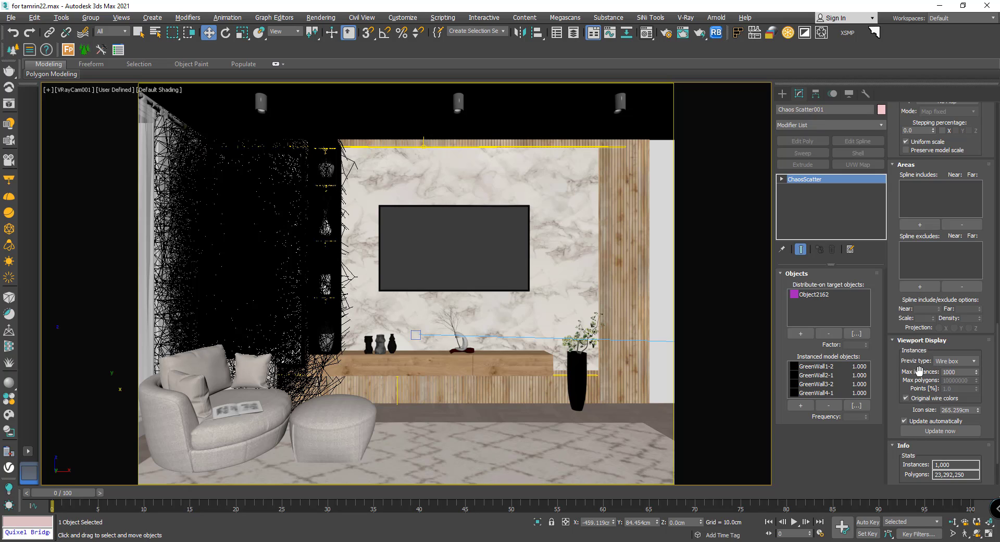
click(949, 361)
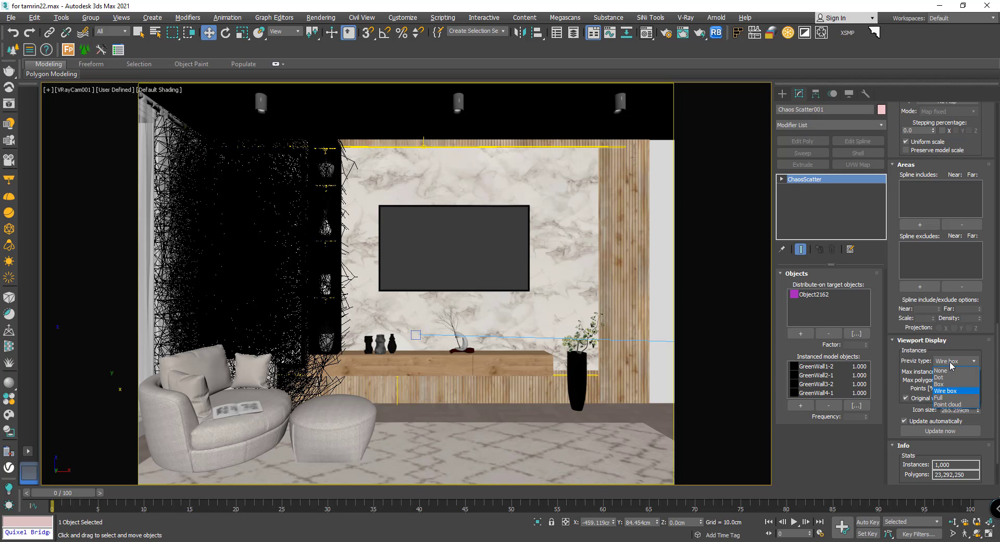
click(942, 398)
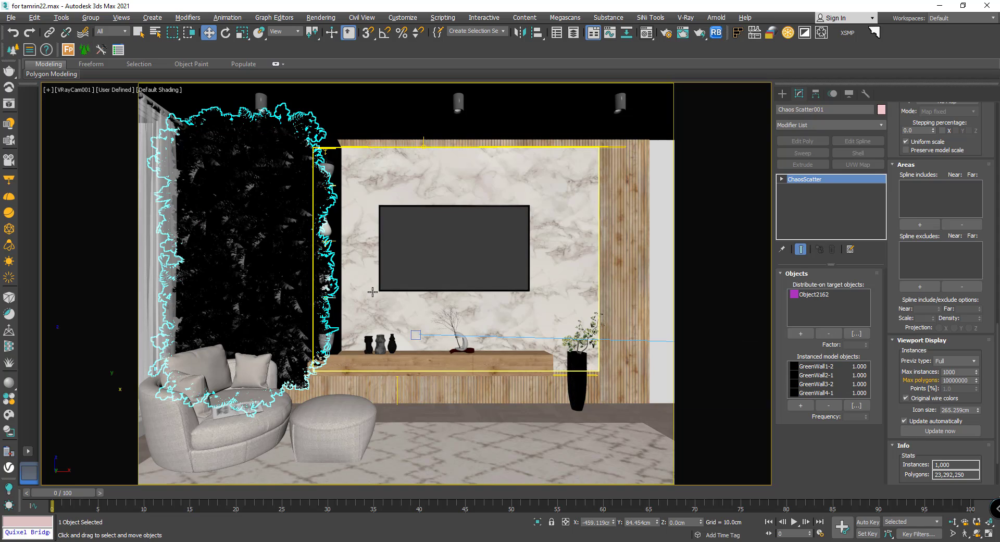
Return to Perspective and adjust the plants' 30–100% scale range and Normal vs. Z blend
key(p)
alt+middle_drag(372, 291, 412, 290)
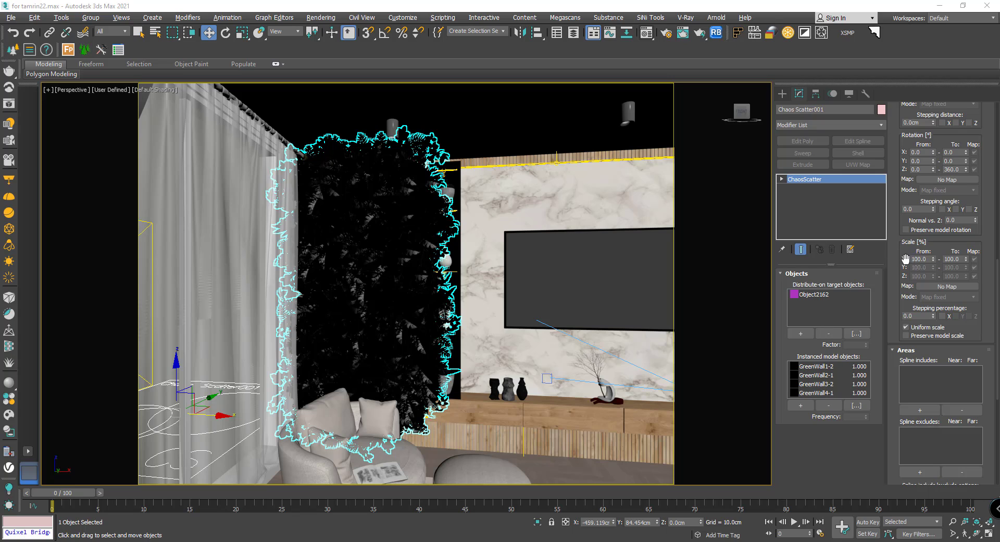
click(929, 259)
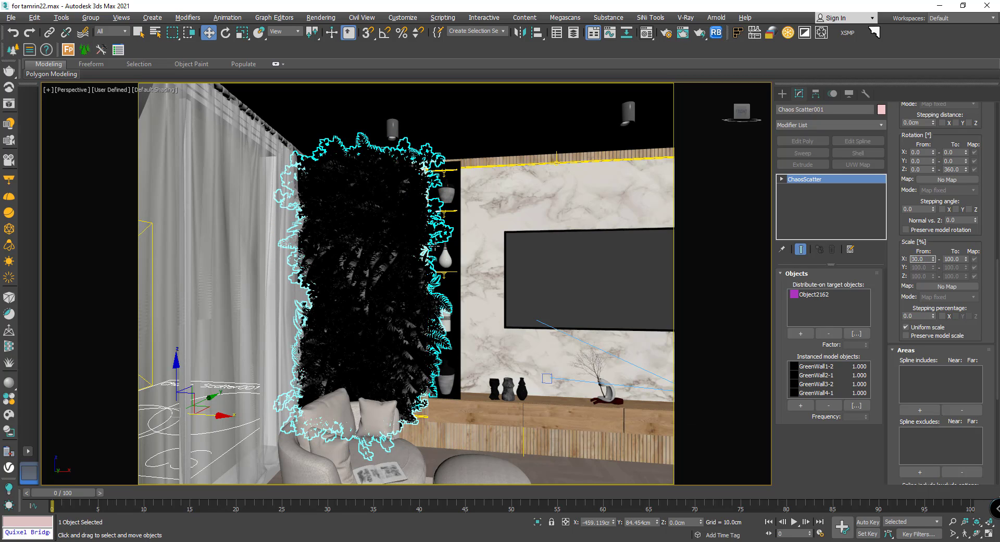
scroll(405, 247, up, 2)
scroll(405, 247, up, 2)
scroll(405, 247, up, 3)
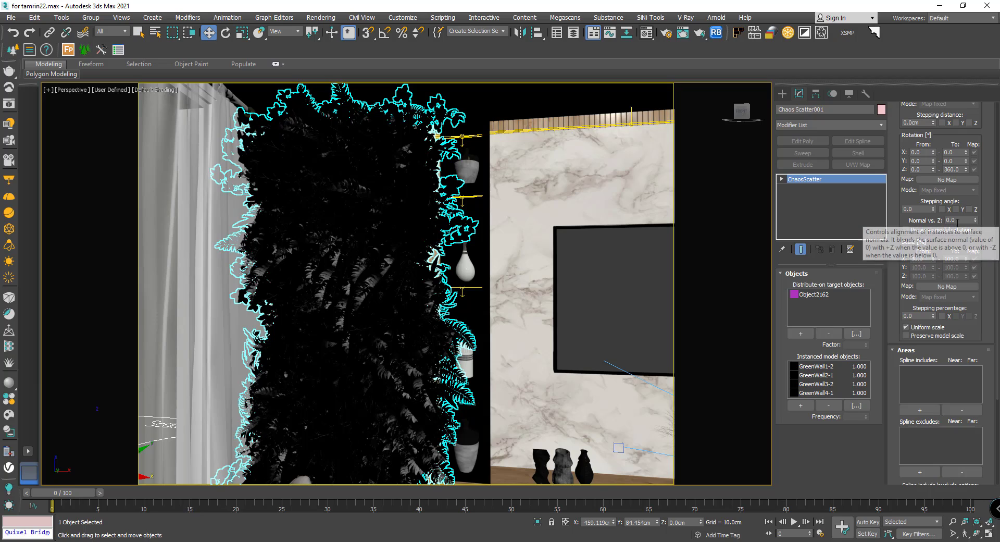
click(949, 220)
text(0.5)
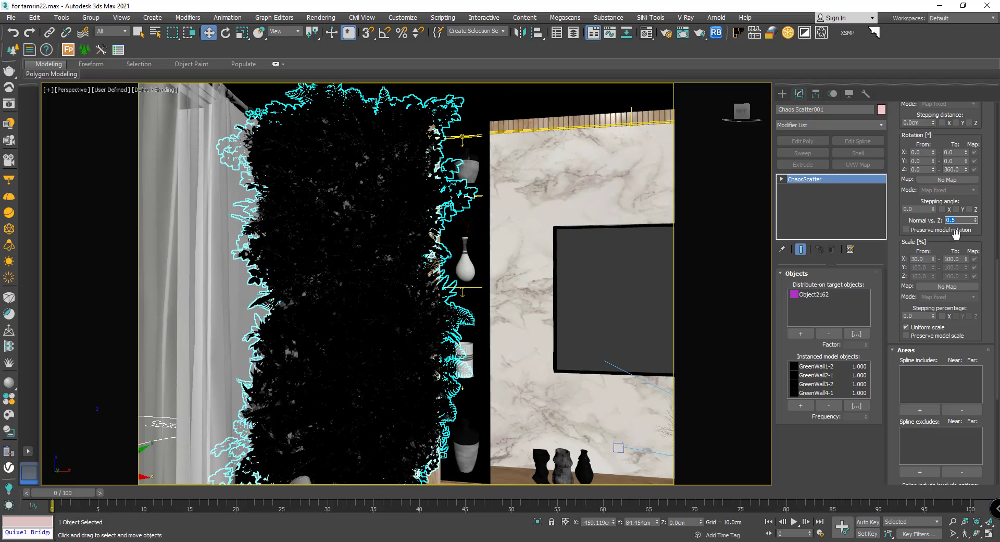
drag(975, 221, 968, 276)
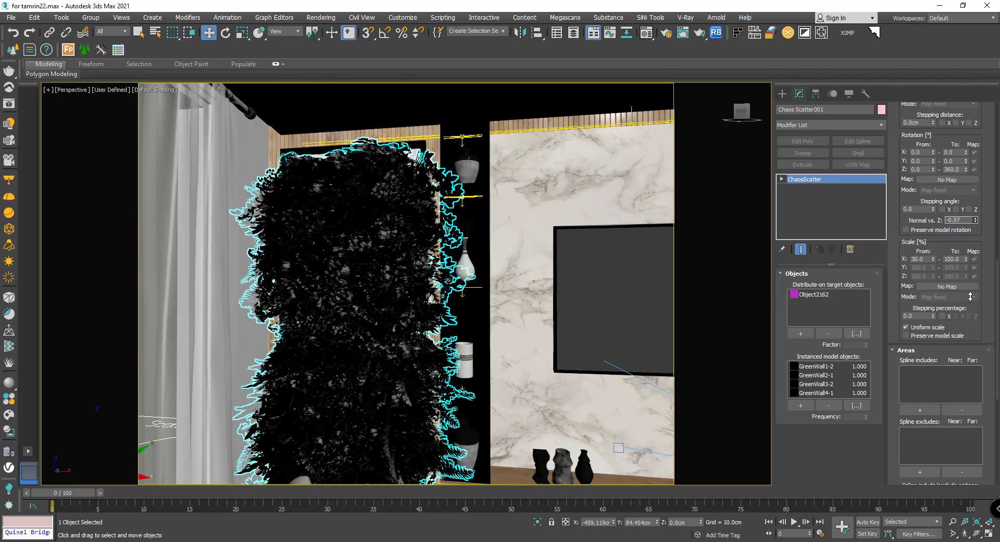
drag(968, 276, 972, 186)
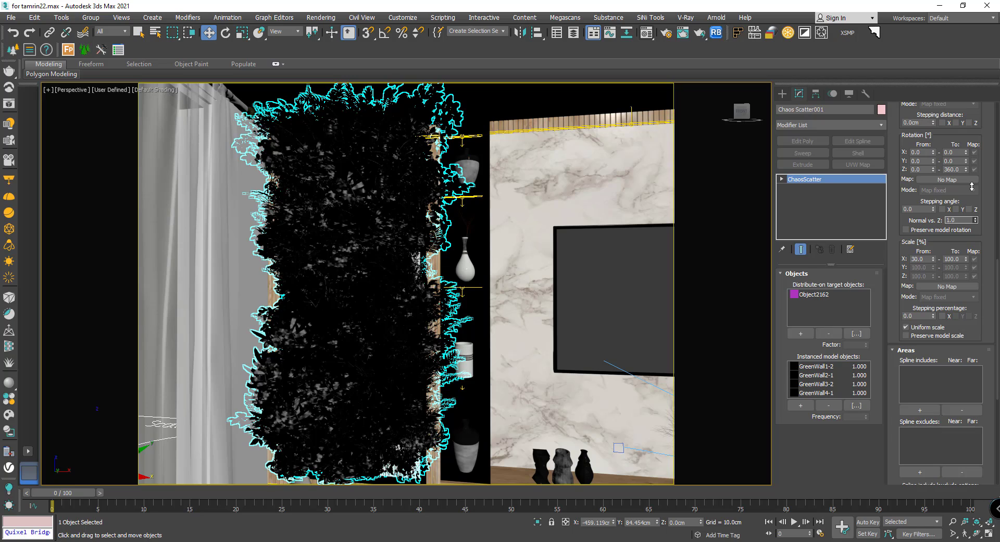
click(960, 220)
text(0.5)
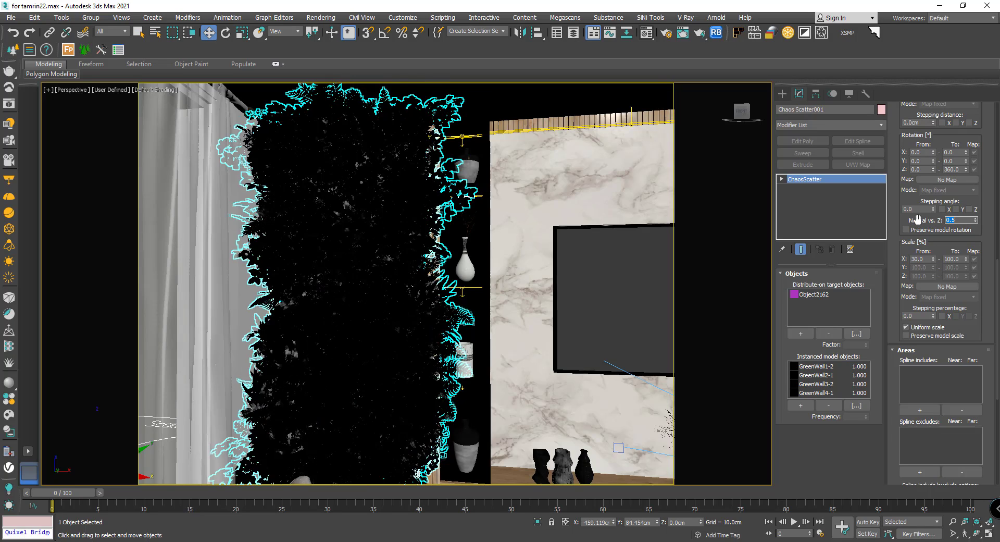
Set random rotation From X 3.58°, Y 10.22° and Z 4.97°
scroll(339, 288, down, 2)
scroll(355, 281, down, 2)
scroll(354, 280, up, 1)
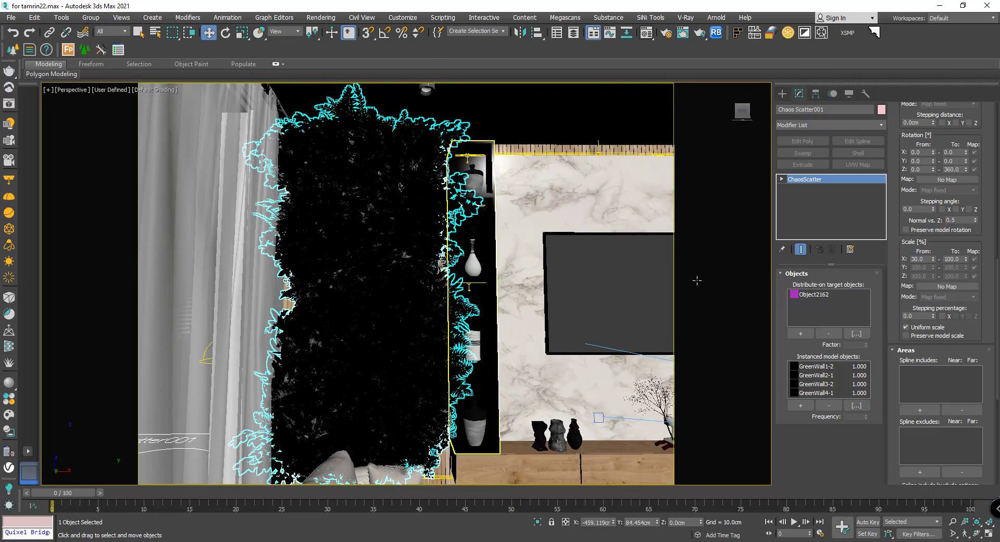
scroll(912, 212, up, 3)
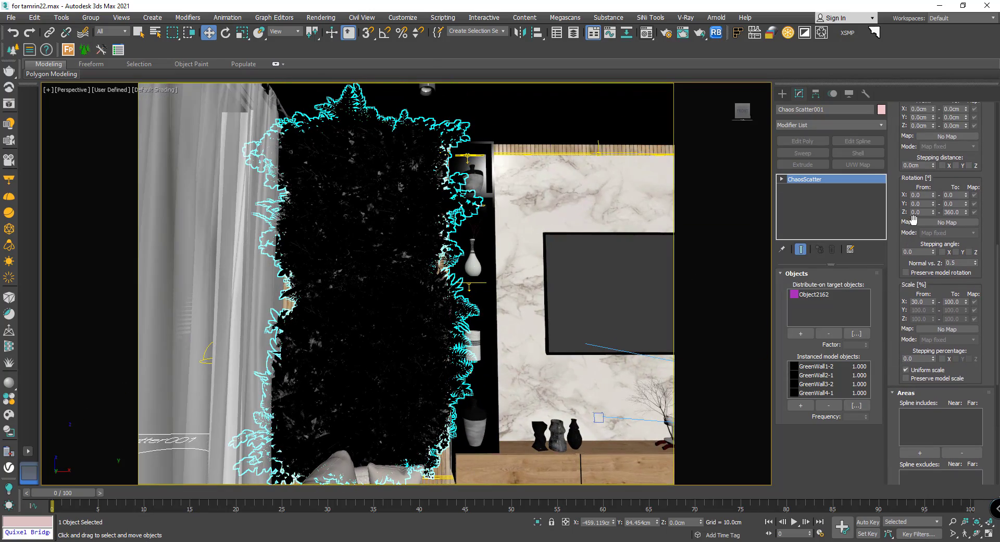
mouse_move(936, 195)
mouse_down()
mouse_move(934, 209)
mouse_move(24, 207)
mouse_up()
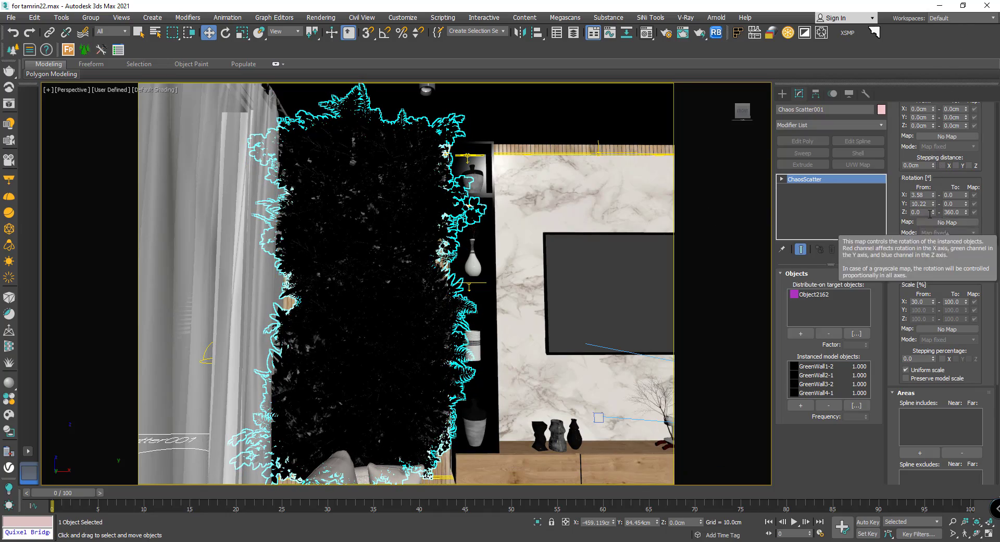
drag(933, 212, 936, 172)
mouse_move(281, 407)
alt+middle_down()
mouse_move(261, 444)
mouse_move(290, 315)
mouse_move(308, 307)
mouse_move(331, 385)
alt+middle_up()
click(312, 346)
scroll(306, 334, up, 5)
ctrl+click(328, 317)
ctrl+click(328, 172)
ctrl+click(328, 120)
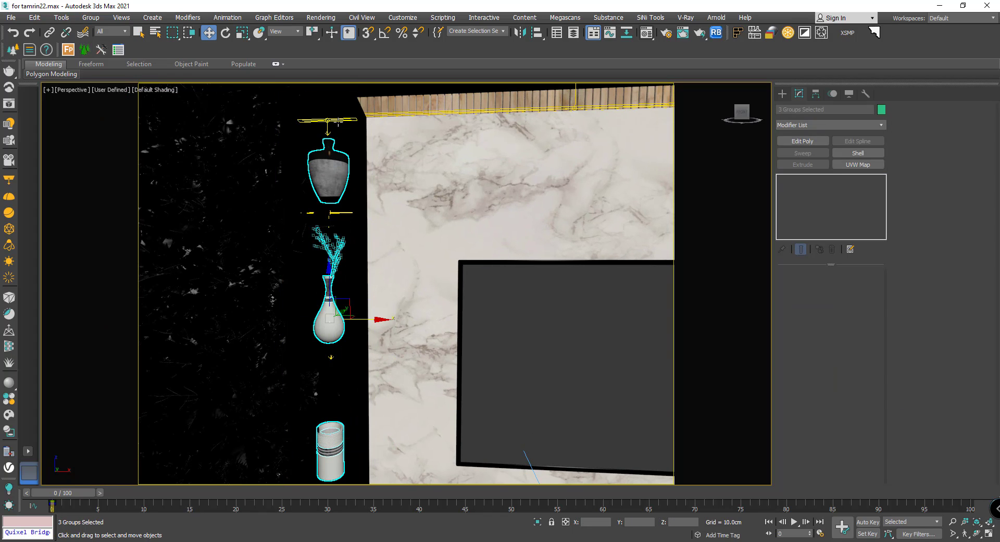
ctrl+click(333, 212)
middle_drag(334, 213, 334, 115)
ctrl+click(353, 251)
mouse_move(350, 381)
middle_down()
mouse_move(350, 287)
mouse_move(284, 271)
middle_up()
scroll(350, 286, down, 3)
ctrl+click(447, 403)
ctrl+click(615, 334)
scroll(359, 390, down, 2)
middle_drag(359, 389, 345, 389)
ctrl+click(268, 302)
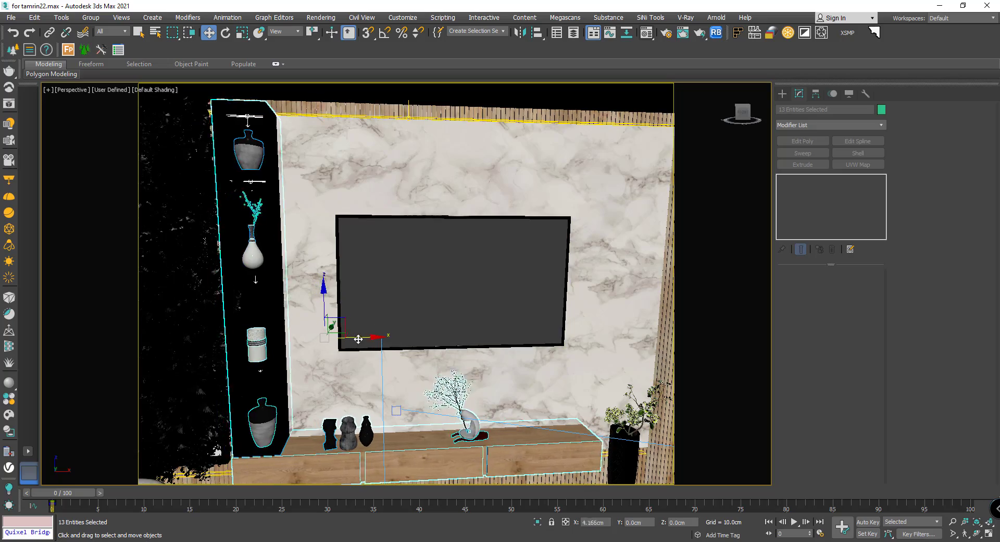
alt+middle_drag(371, 331, 469, 365)
scroll(469, 365, up, 3)
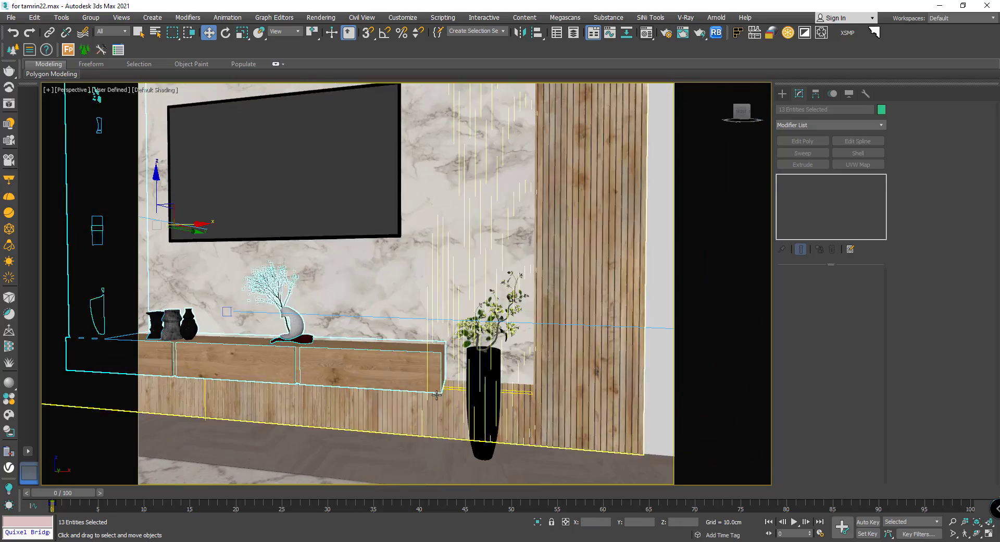
click(492, 396)
scroll(530, 382, down, 5)
scroll(295, 311, up, 3)
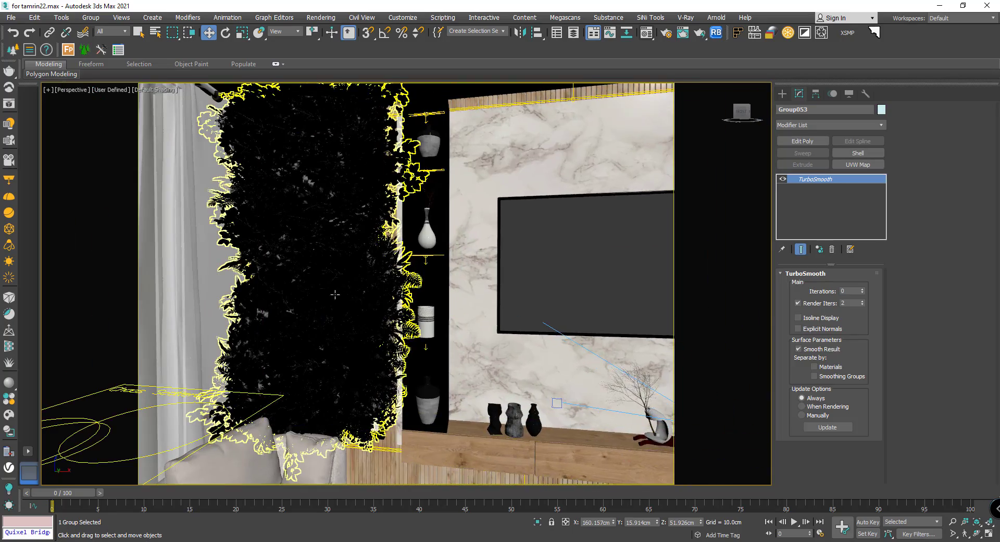
View through VRayCam001, select Chaos Scatter001, and set Normal vs. Z to 0.2
key(c)
double_click(477, 205)
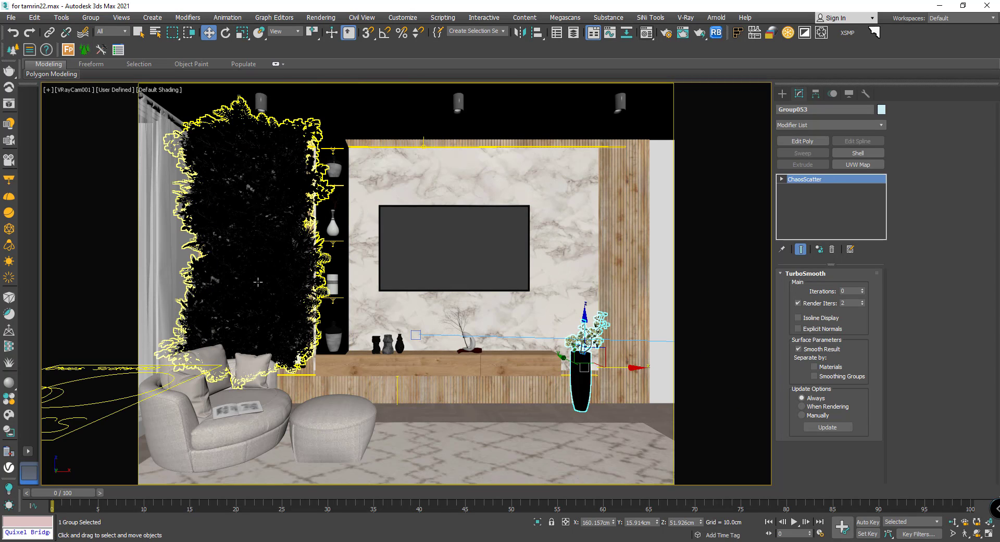
click(304, 218)
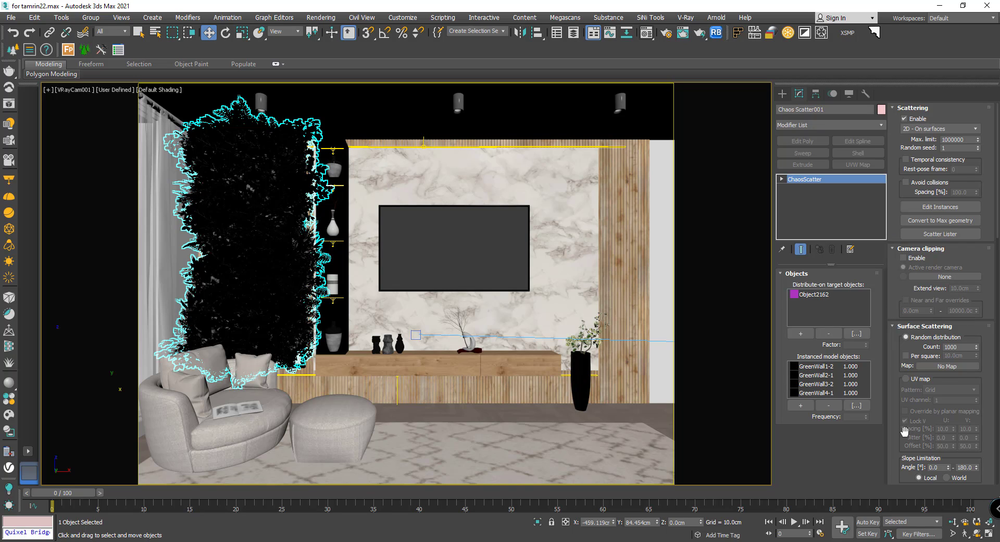
drag(904, 430, 902, 136)
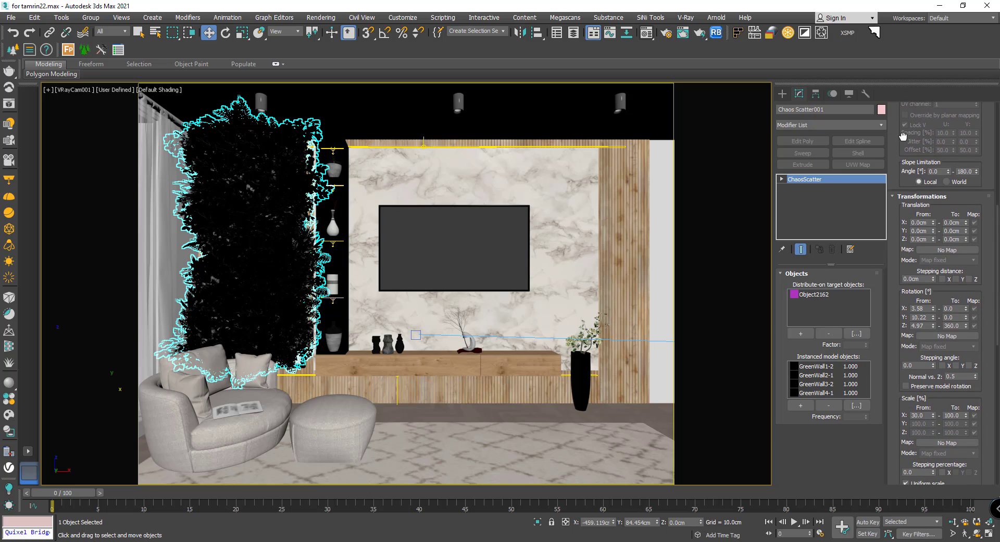
click(961, 376)
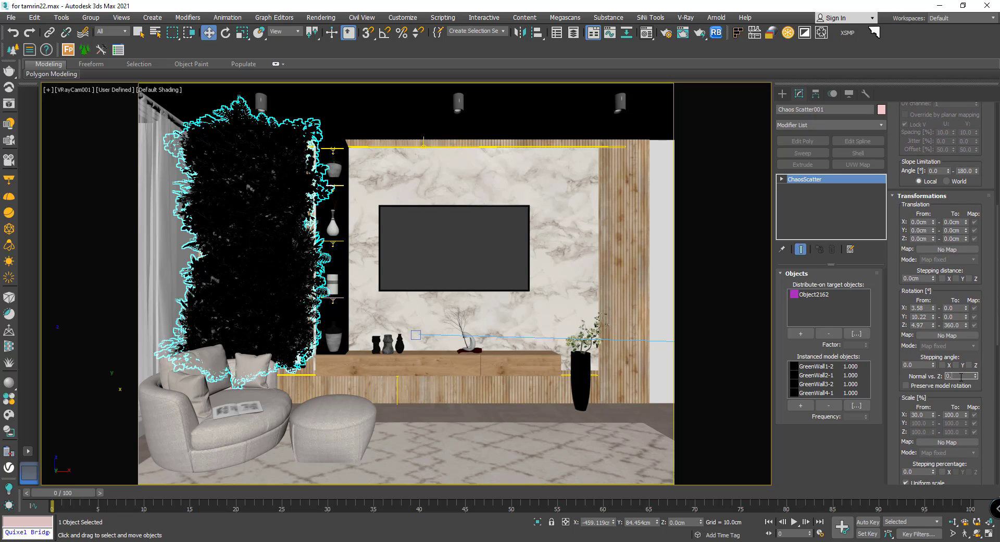
text(0.2)
key(Return)
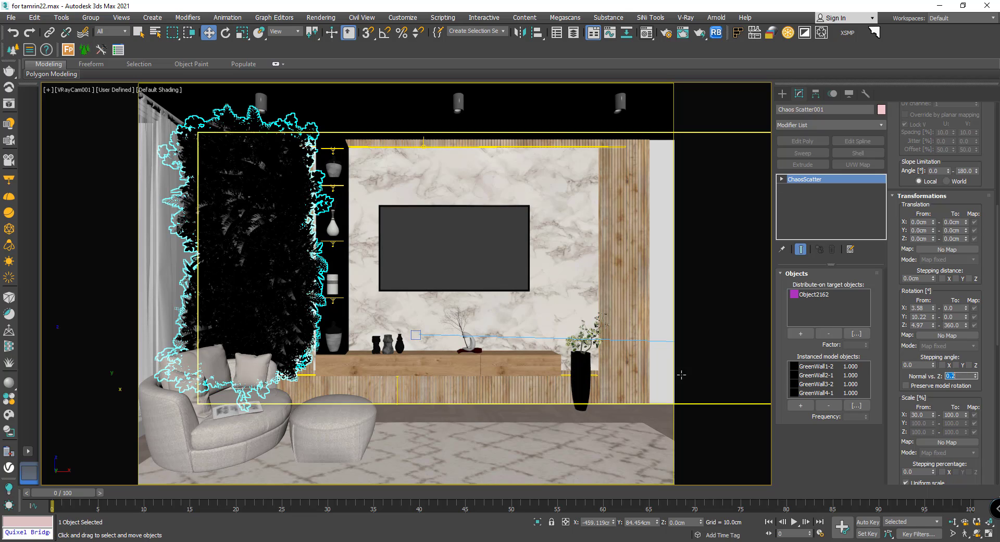
Run a V-Ray region render, then a full-frame render, and close the frame buffer
click(467, 289)
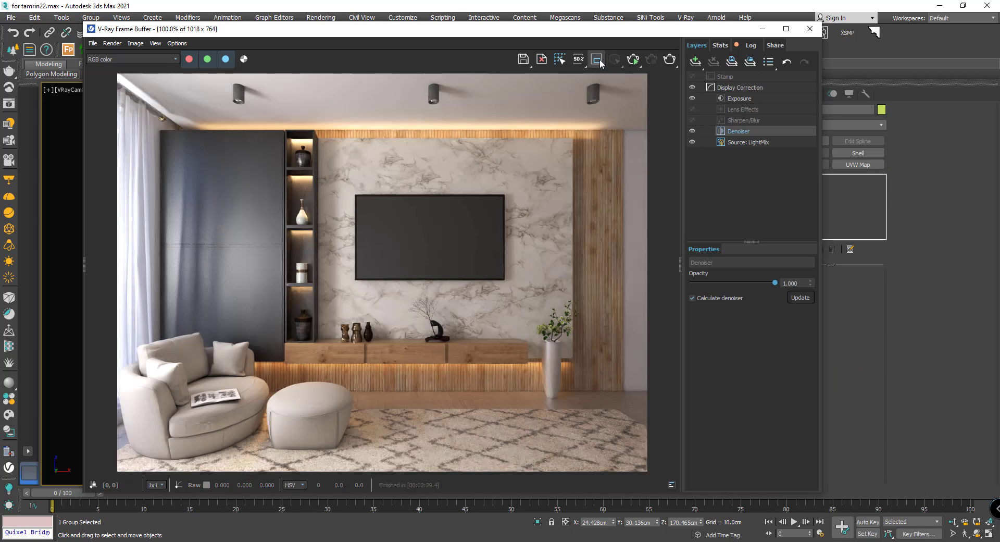
click(596, 60)
click(633, 59)
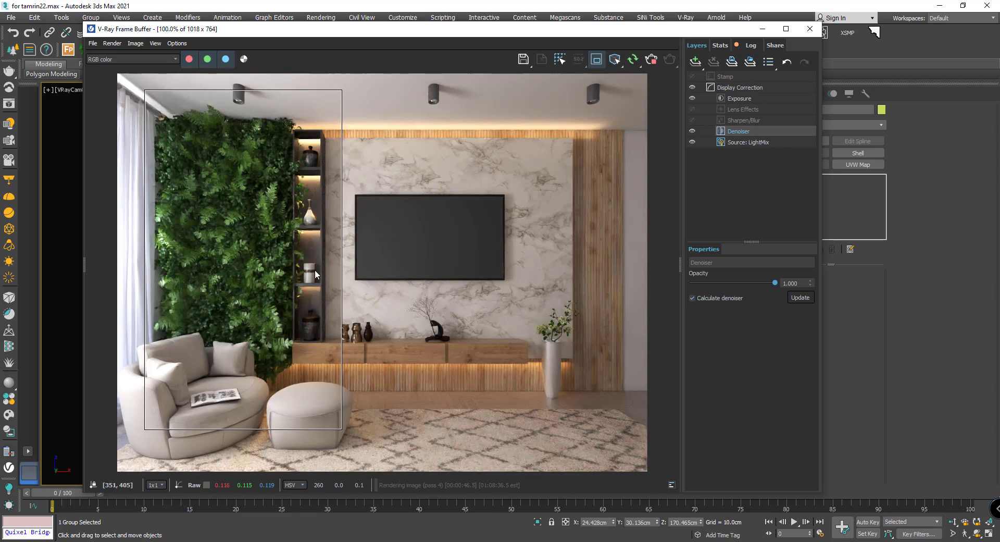
click(597, 64)
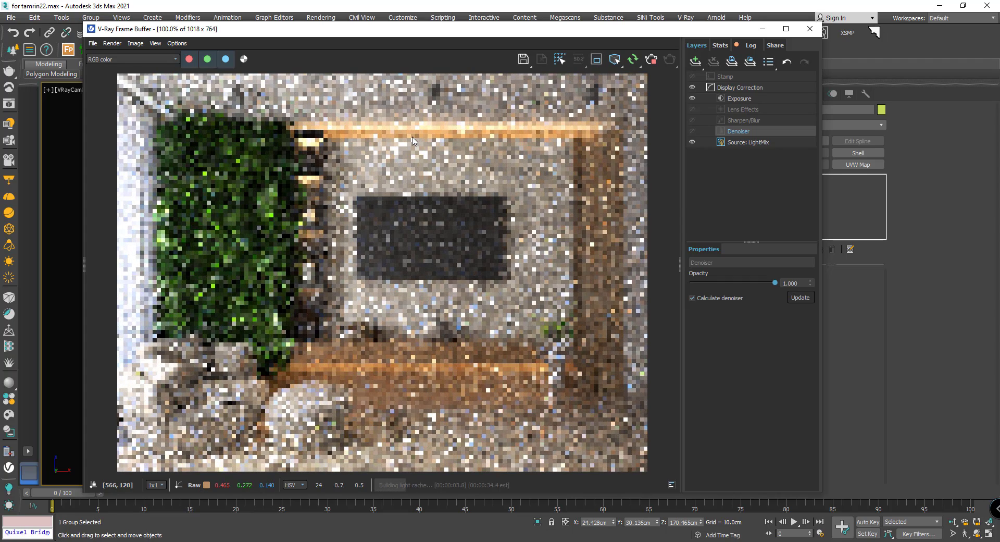
click(401, 355)
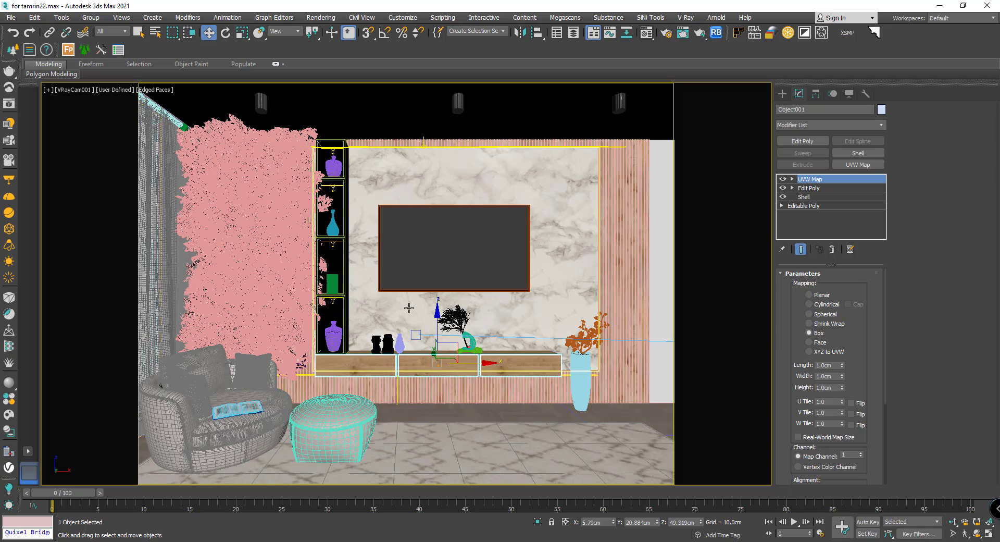
key(ctrl+i)
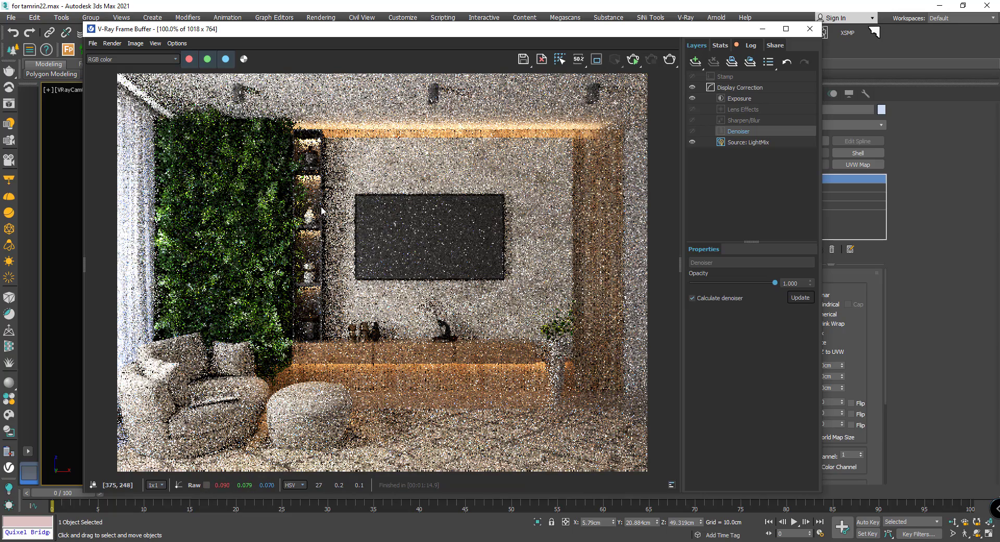
click(809, 29)
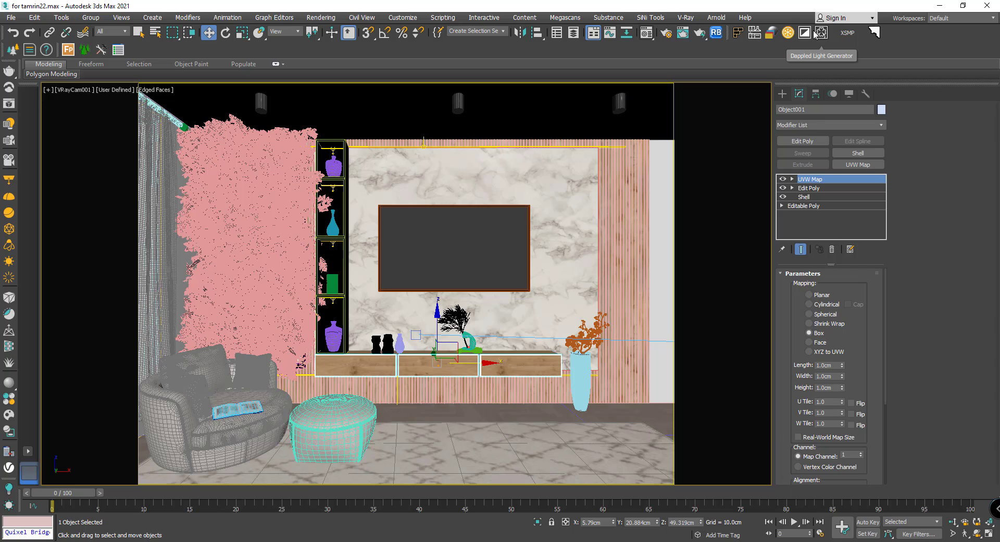
Set Chaos Scatter001's Translation X From to about -35 cm for randomly offset leaves
click(284, 158)
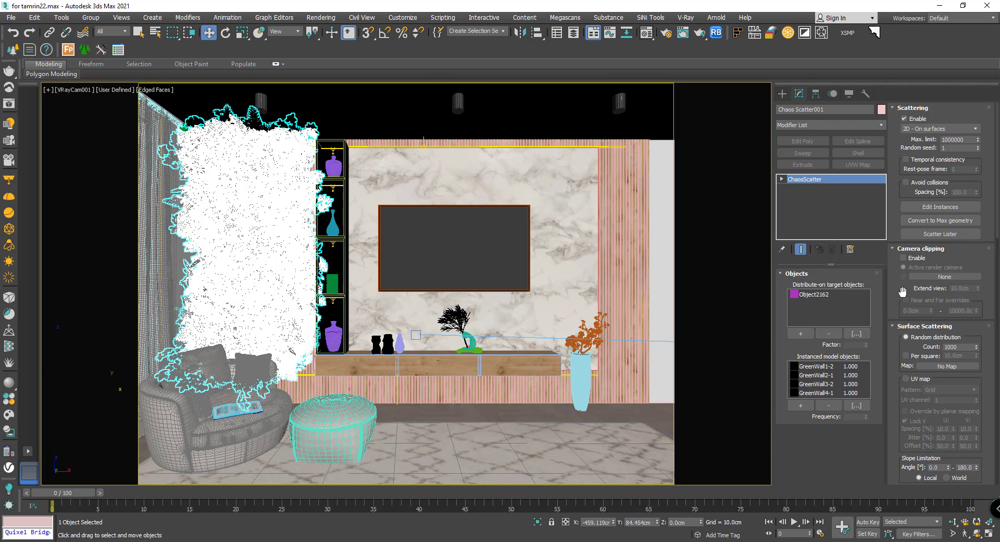
drag(890, 311, 903, 162)
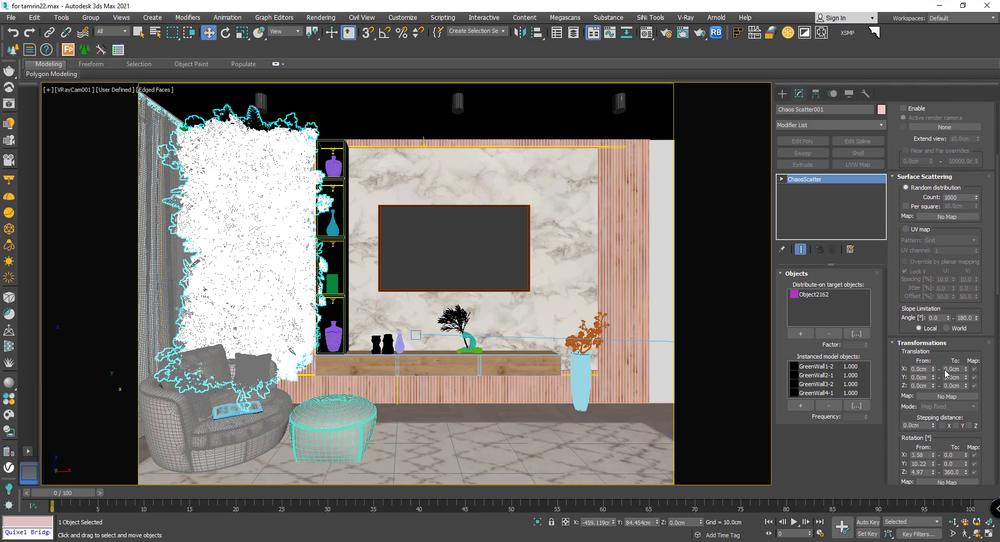
mouse_move(932, 369)
mouse_down()
mouse_move(906, 62)
mouse_move(889, 275)
mouse_up()
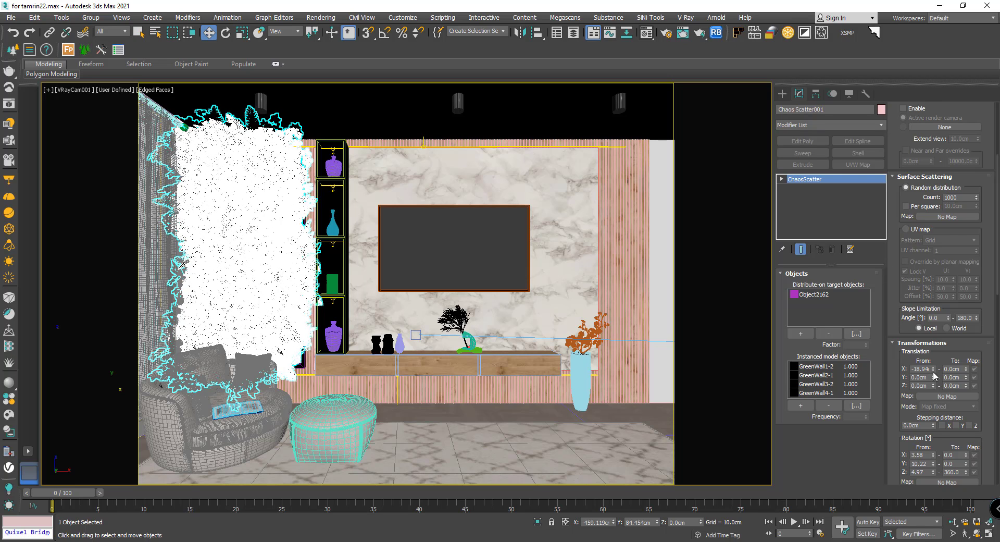
drag(934, 370, 922, 388)
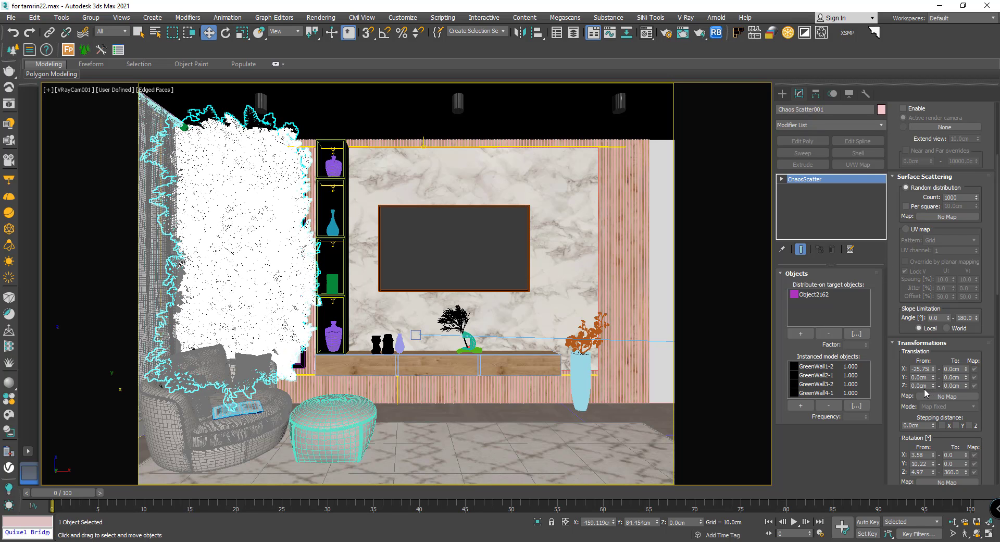
click(833, 372)
click(836, 385)
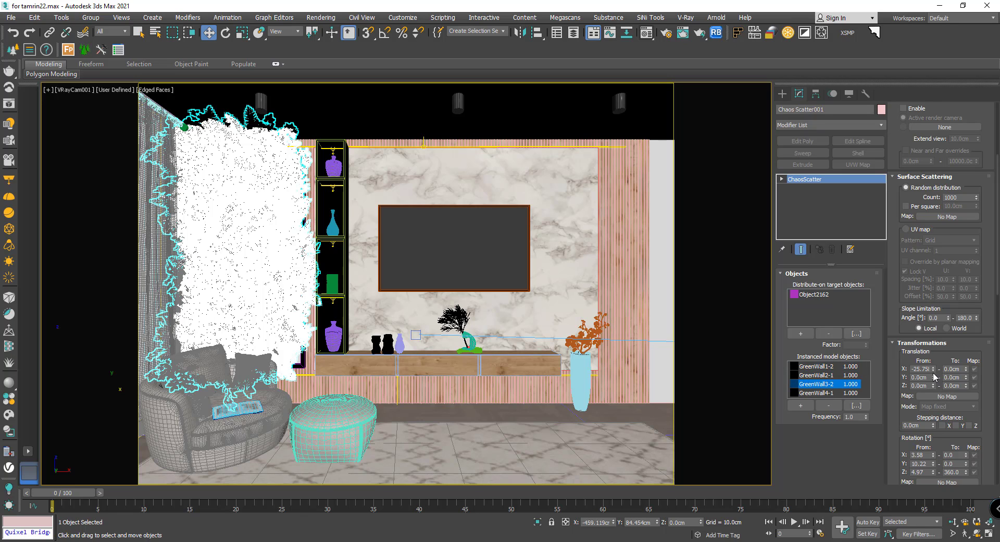
mouse_move(933, 370)
mouse_down()
mouse_move(938, 393)
mouse_move(939, 386)
mouse_up()
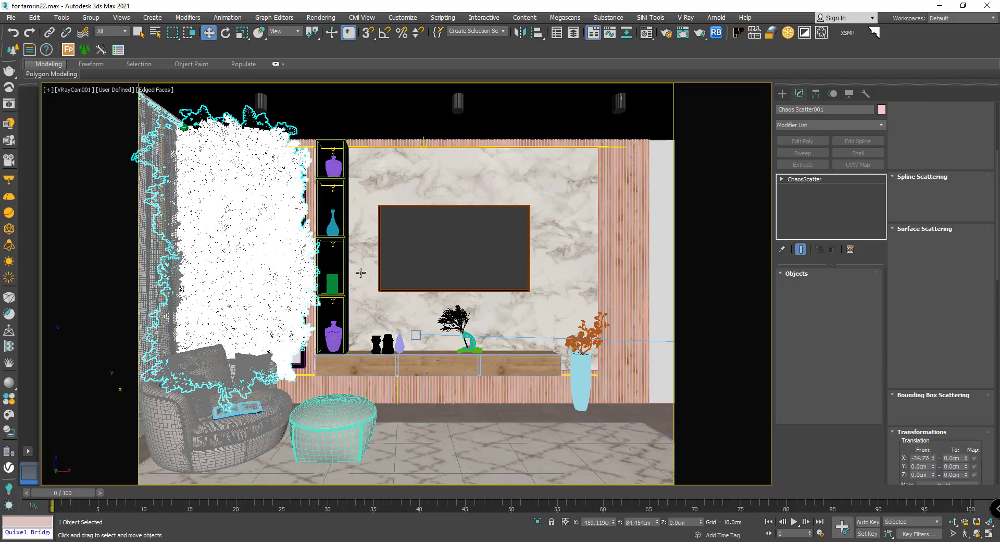
Start a new V-Ray render of the VRayCam001 view from the V-Ray Frame Buffer
click(683, 32)
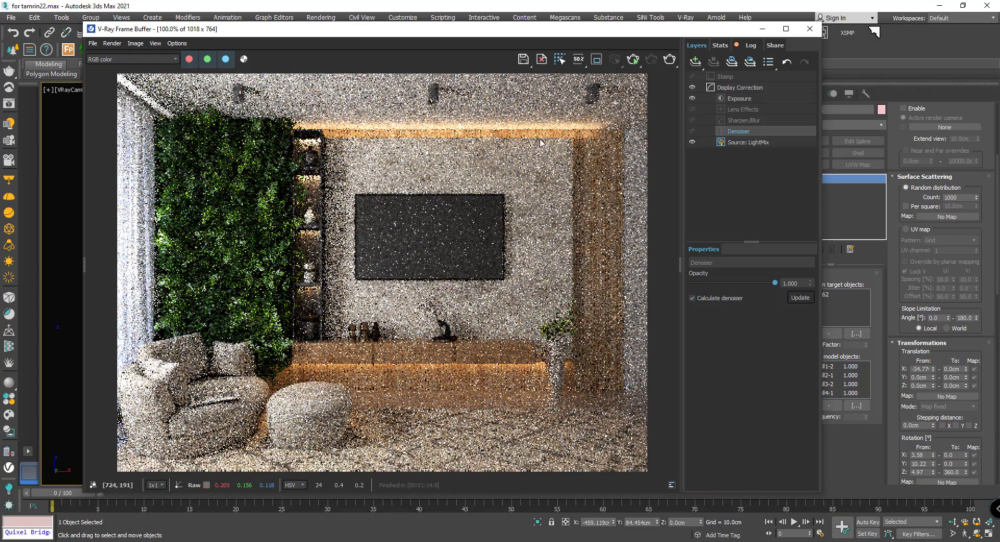
click(634, 60)
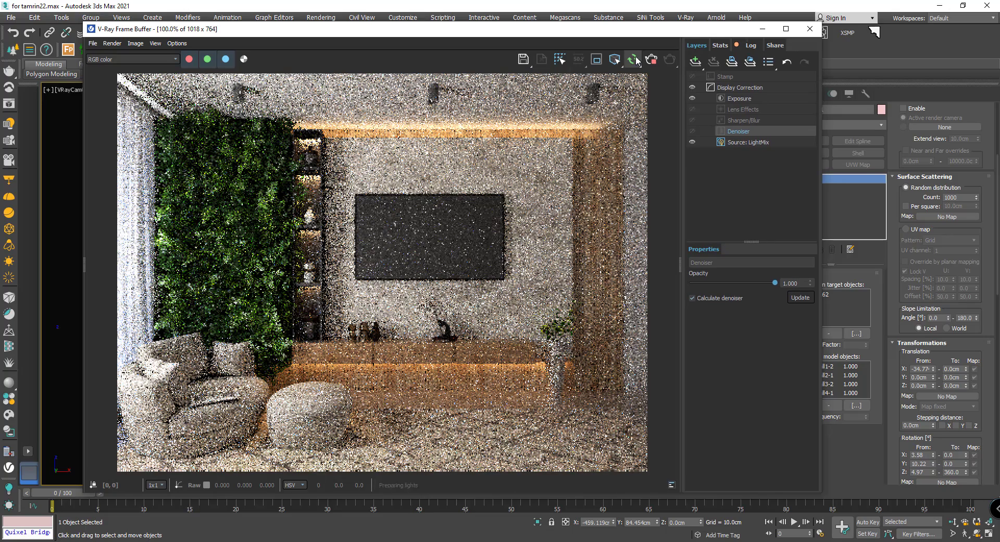